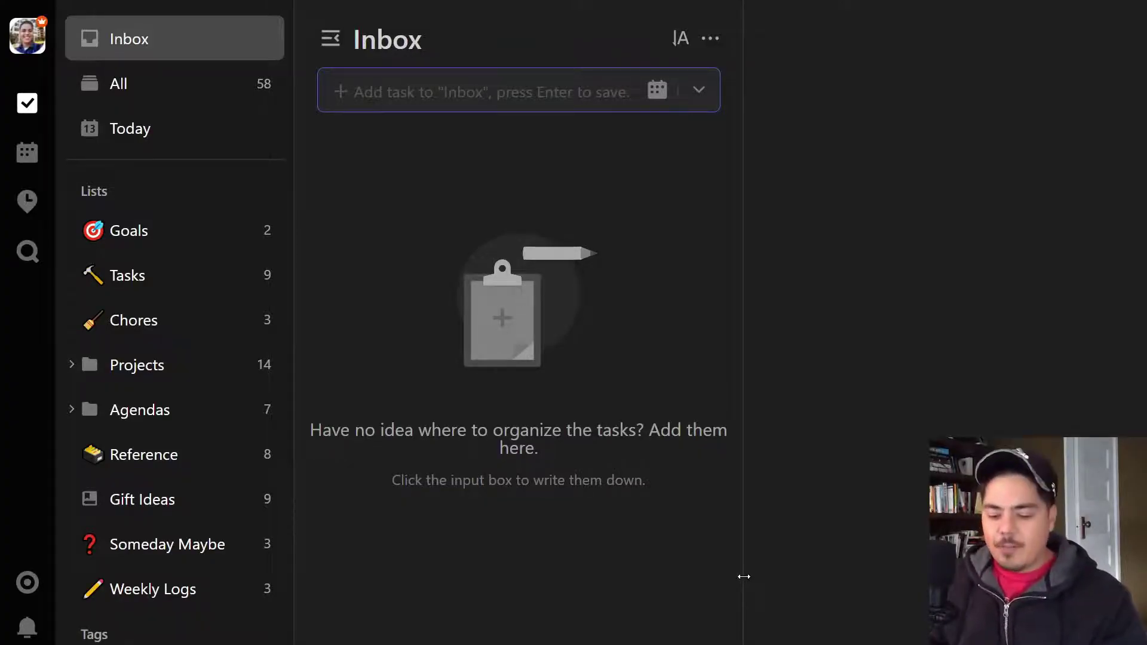
# Step: Add two tasks named "Task 1" and "Task 2" to the Inbox
pyautogui.click(404, 101)
pyautogui.write('Task 1')
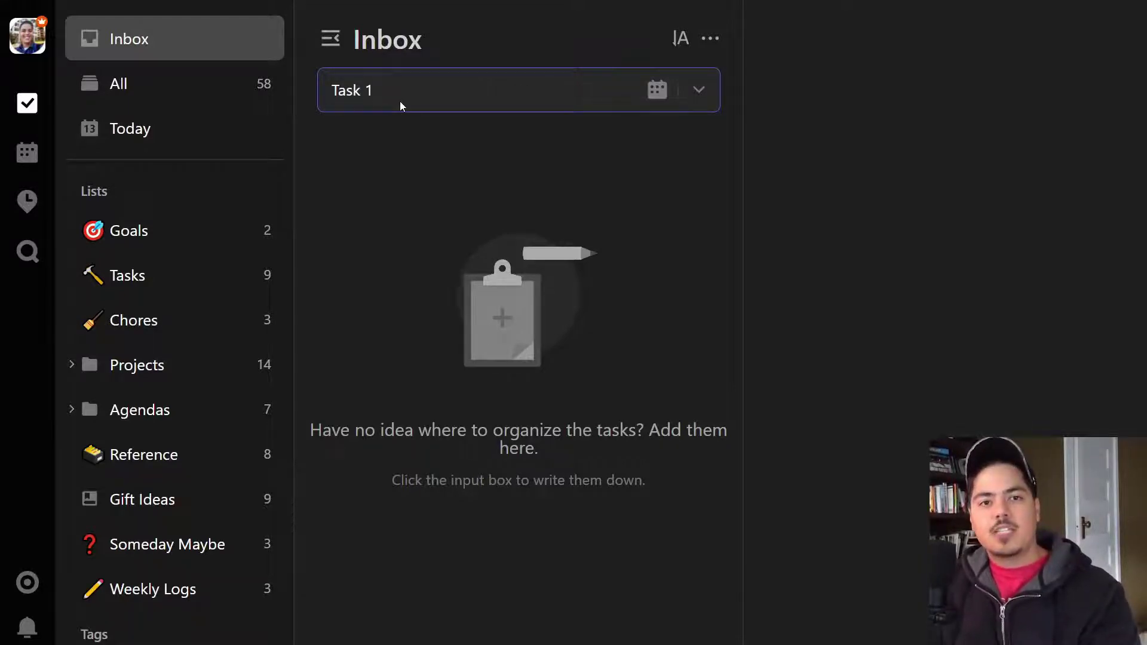
pyautogui.press('Return')
pyautogui.write('Task 2')
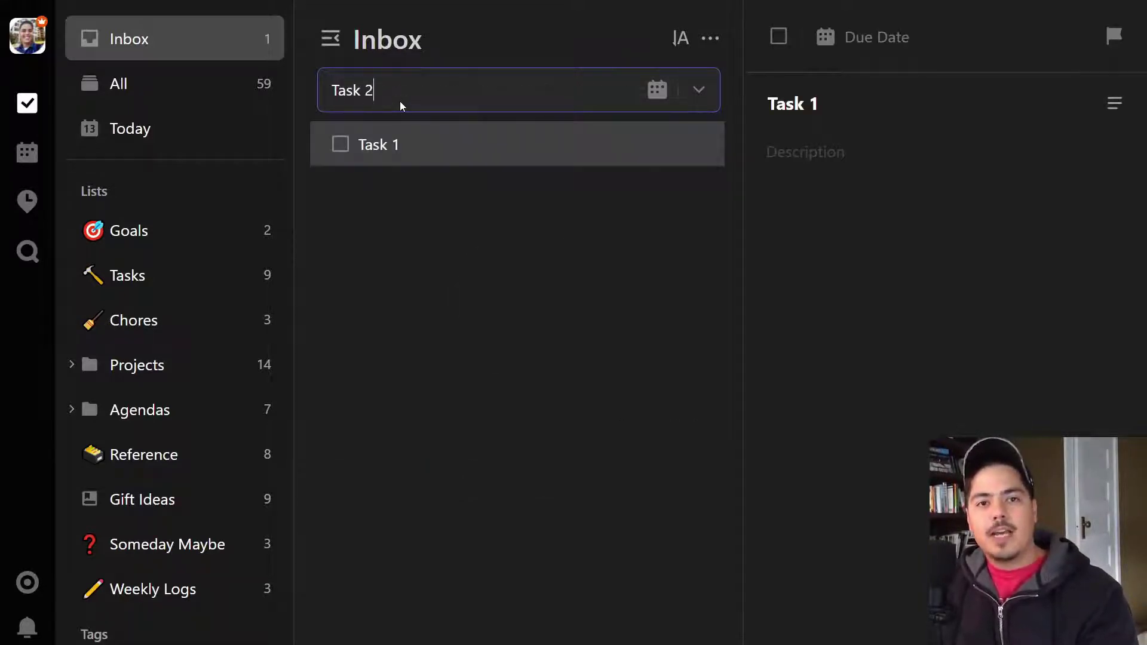
pyautogui.press('Return')
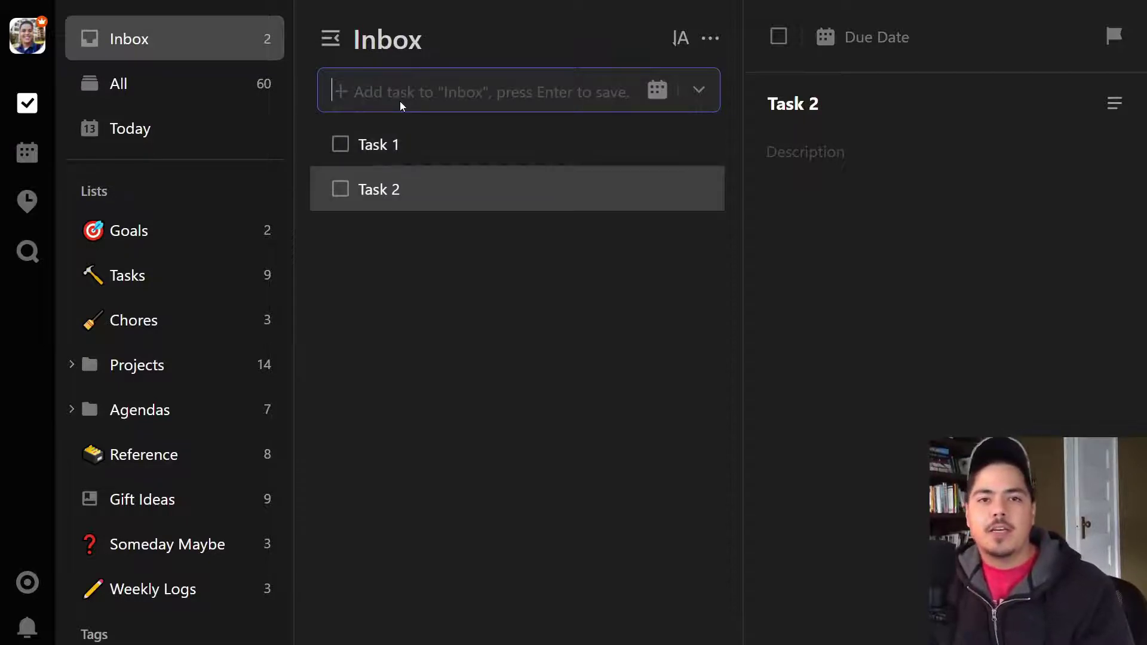
# Step: Switch Task 1's description to a checklist and add "Checklist Item 1", "Checklist Item 2" and "Checklist Item 3"
pyautogui.click(423, 146)
pyautogui.click(422, 145)
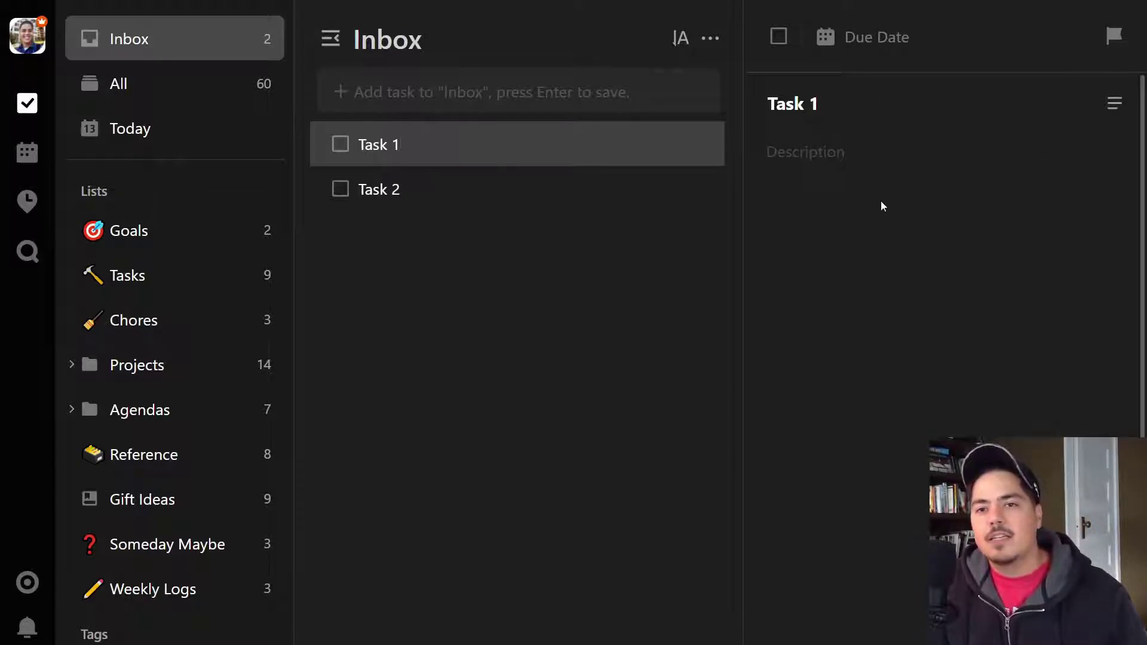
pyautogui.click(1115, 105)
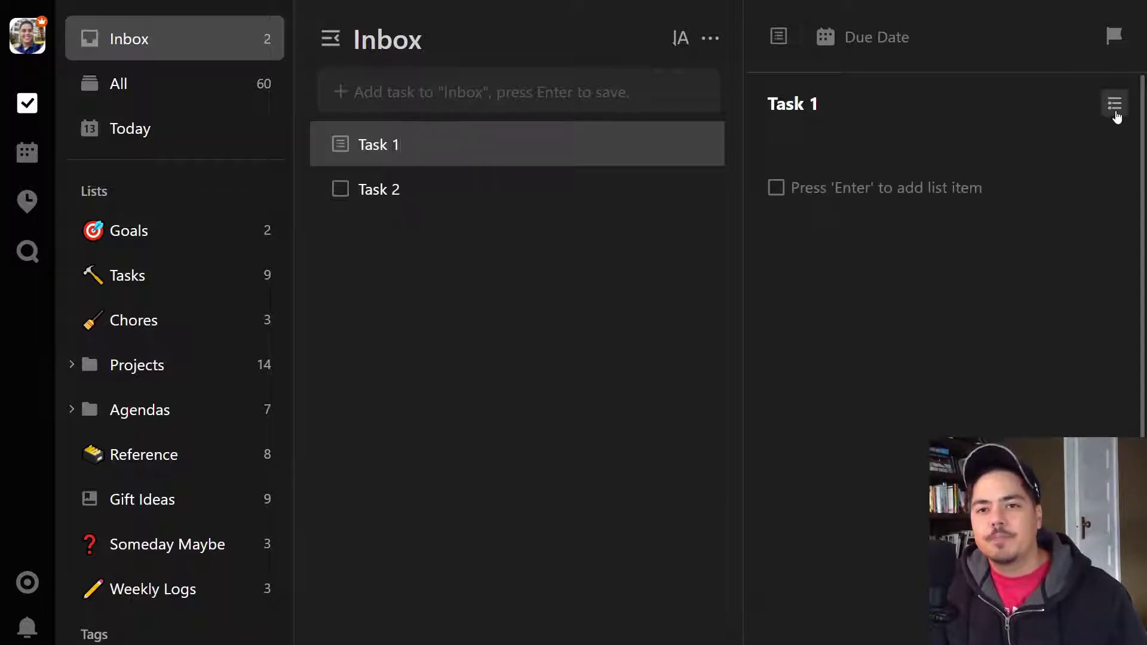
pyautogui.click(887, 189)
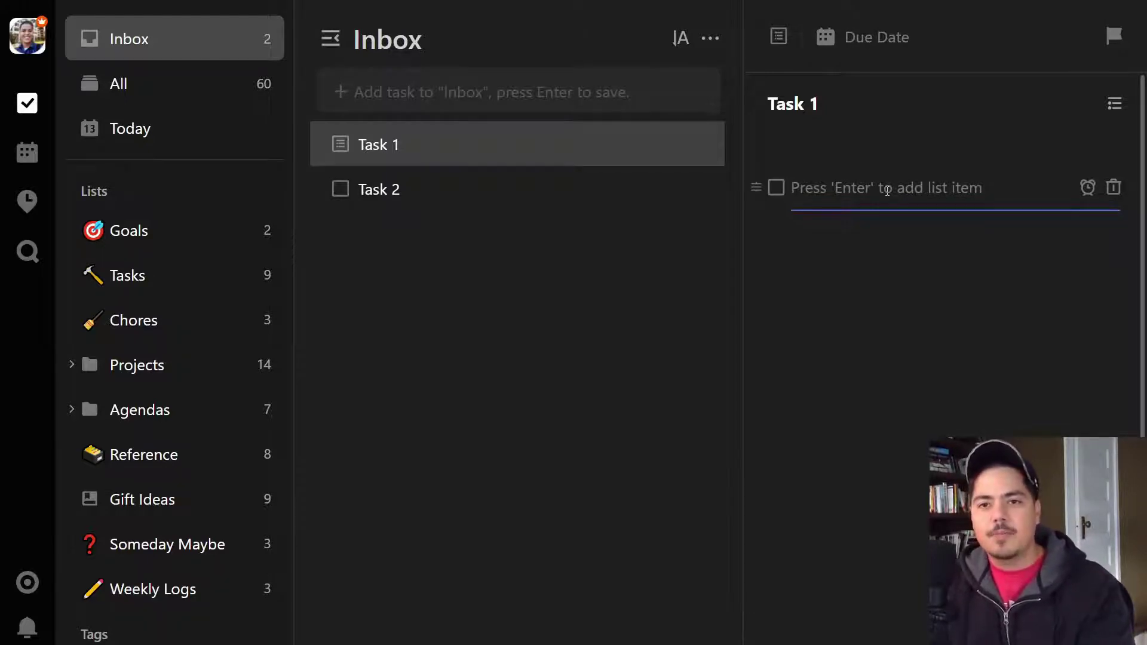
pyautogui.write('Checkliste')
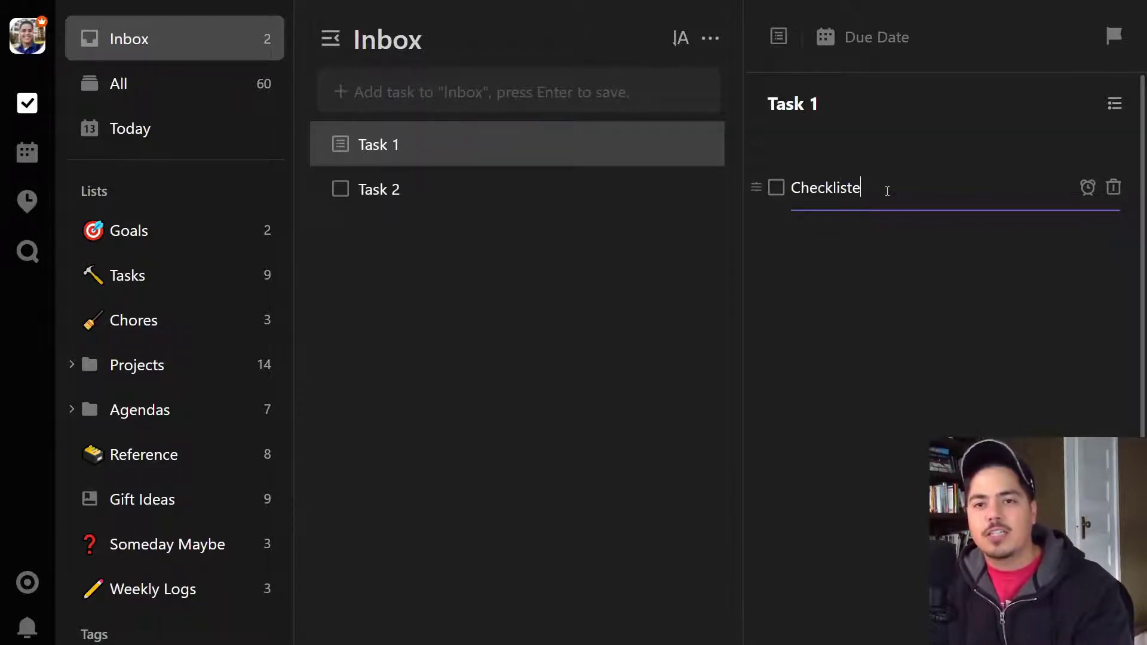
pyautogui.press('BackSpace')
pyautogui.write('Item 1')
pyautogui.press('Return')
pyautogui.write('Checklist Item 2')
pyautogui.press('Return')
pyautogui.write('Checklist Item 3')
pyautogui.press('Return')
pyautogui.press('BackSpace')
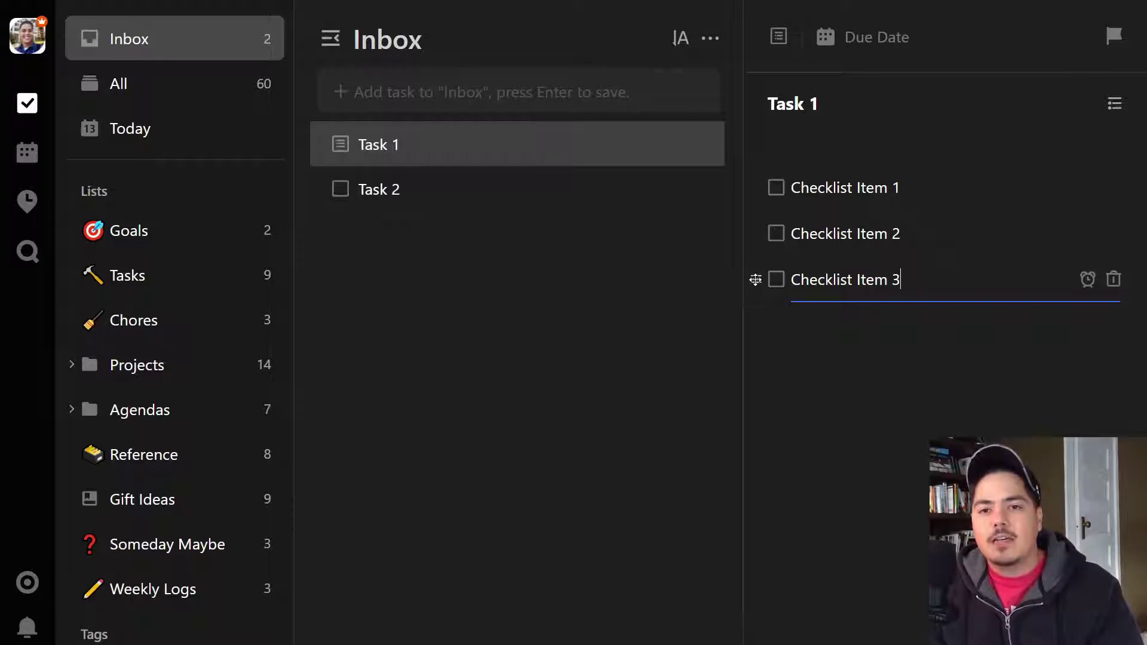
# Step: Reorder Task 1's checklist to Item 3, Item 2, Item 1 and set a reminder for tomorrow on Checklist Item 1
pyautogui.moveTo(755, 280)
pyautogui.mouseDown()
pyautogui.moveTo(768, 269)
pyautogui.moveTo(769, 213)
pyautogui.moveTo(767, 292)
pyautogui.mouseUp()
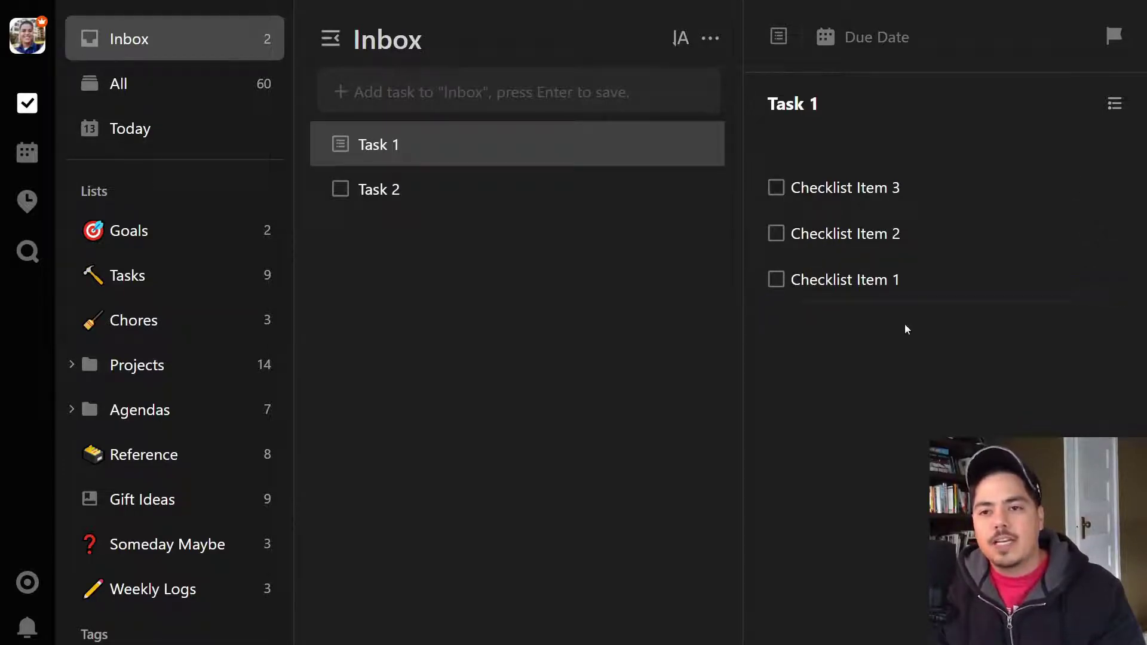
pyautogui.moveTo(1088, 292)
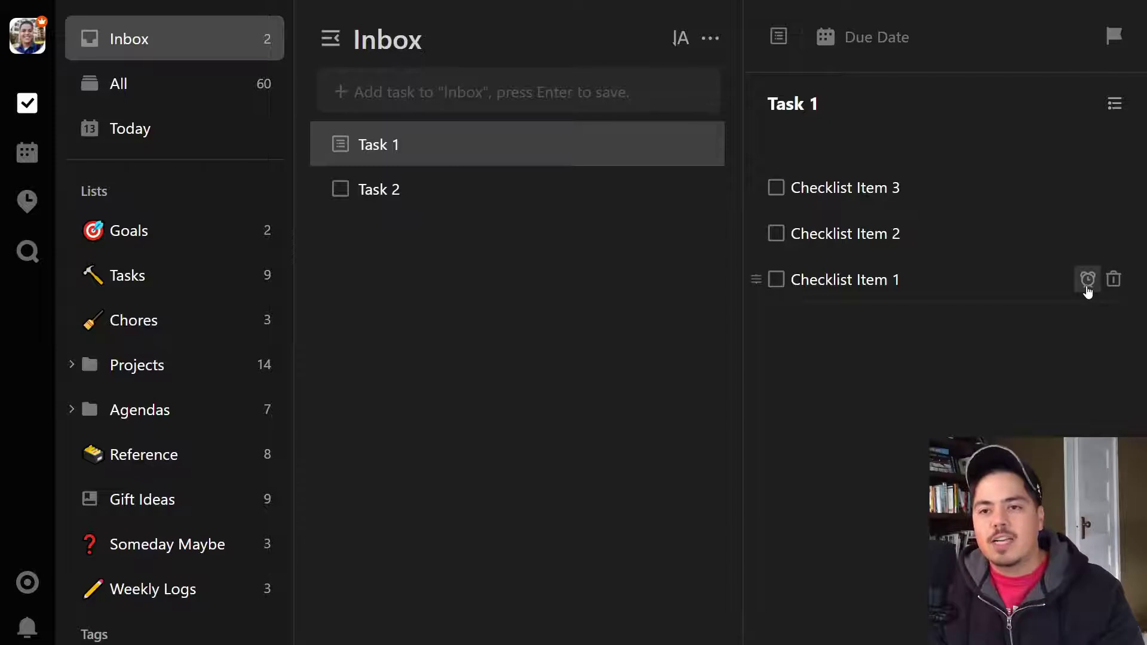
pyautogui.click(1089, 291)
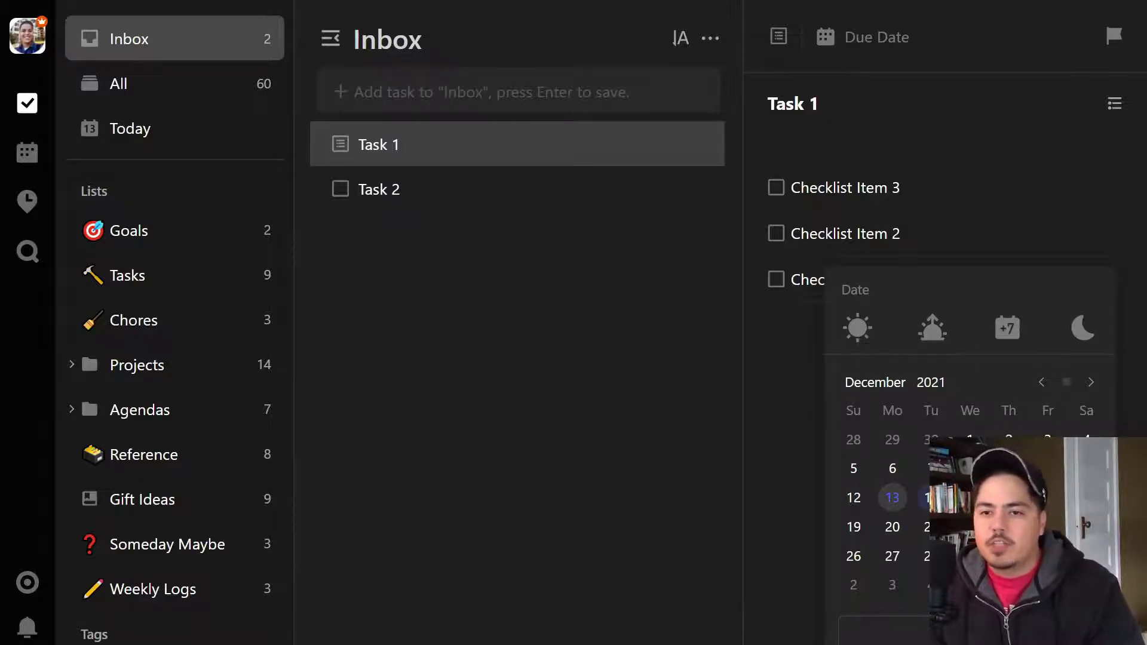
pyautogui.click(928, 498)
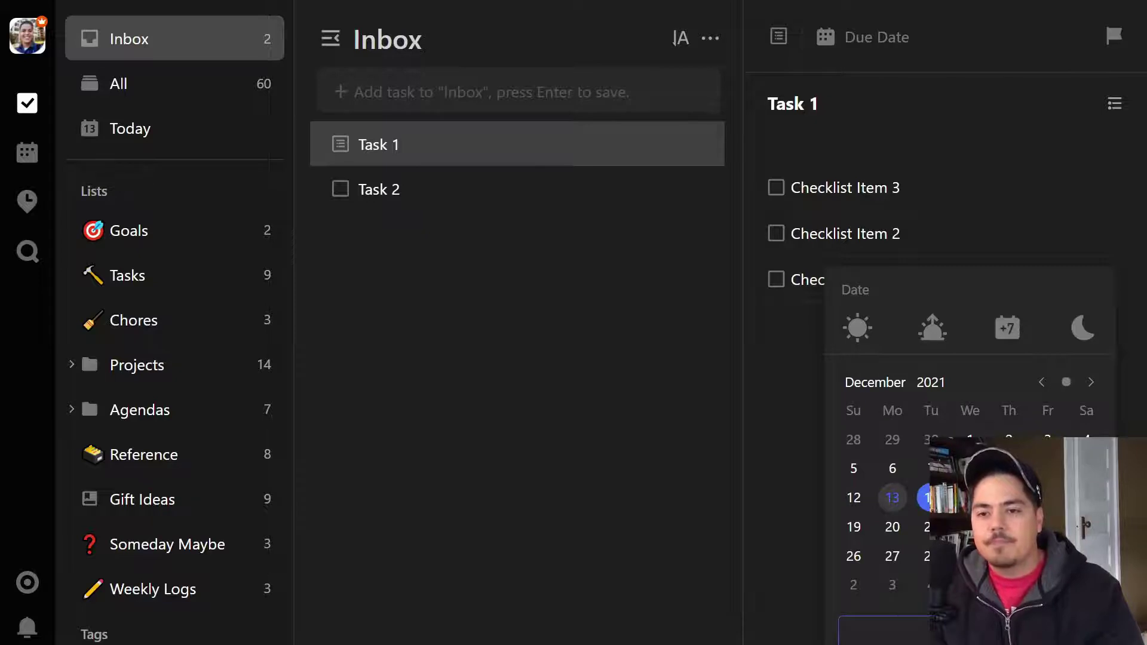
pyautogui.press('Return')
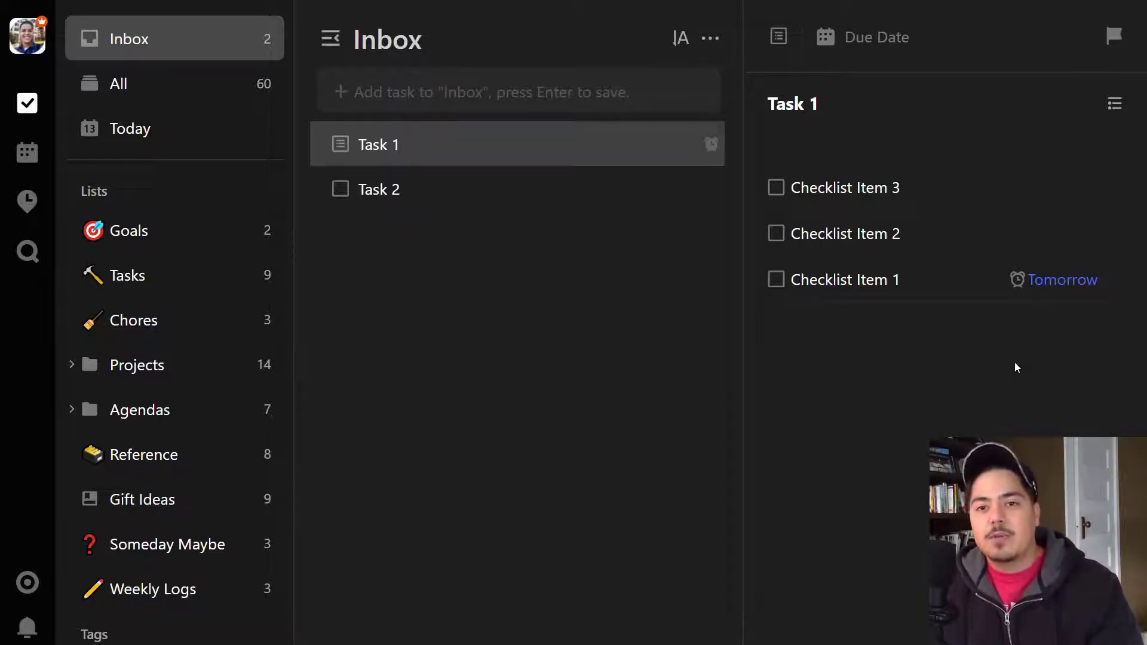
# Step: Delete Checklist Item 2 from Task 1 and add a new "Checklist Item 2" below Checklist Item 1
pyautogui.moveTo(1115, 288)
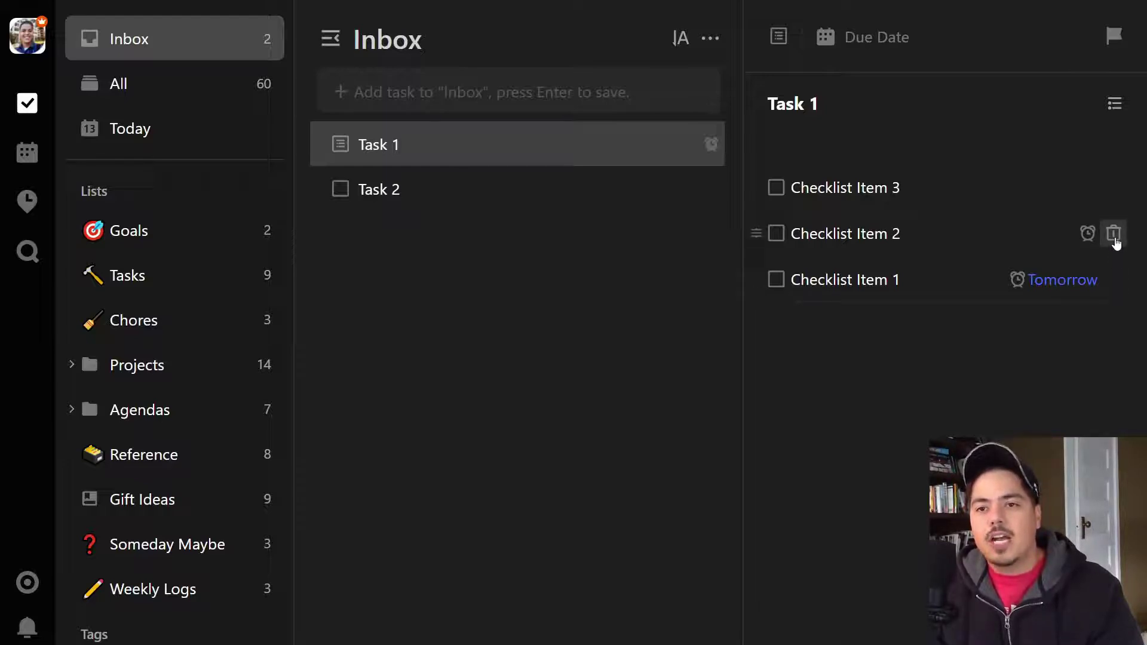
pyautogui.click(1114, 235)
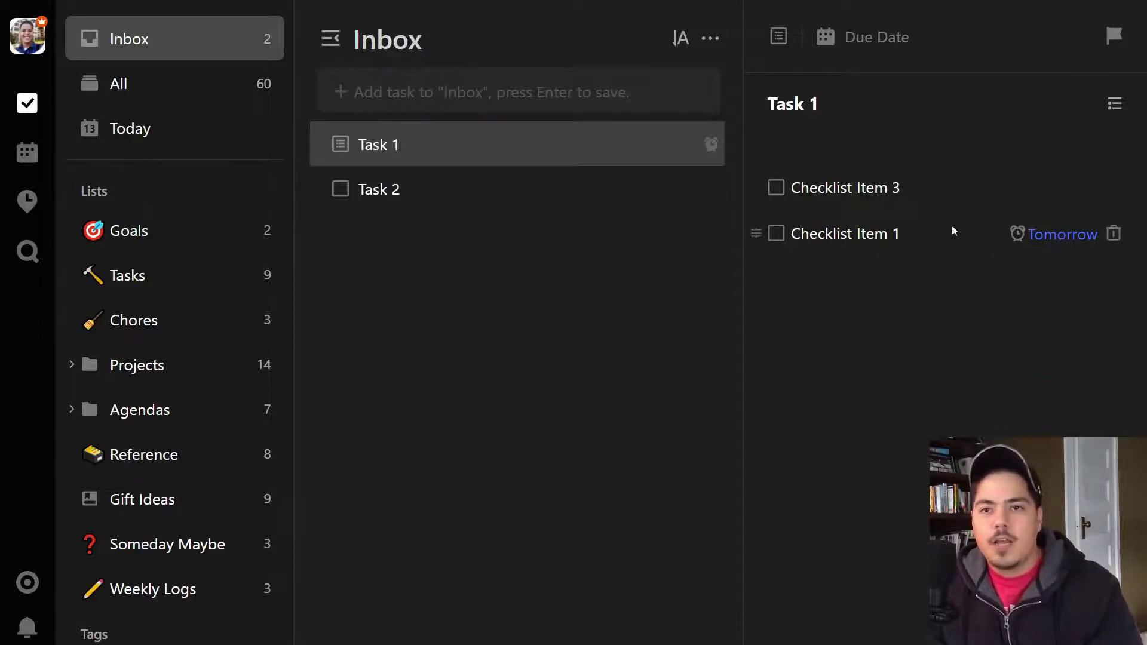
pyautogui.click(925, 238)
pyautogui.press('Return')
pyautogui.write('Checklist Item 2')
pyautogui.press('Return')
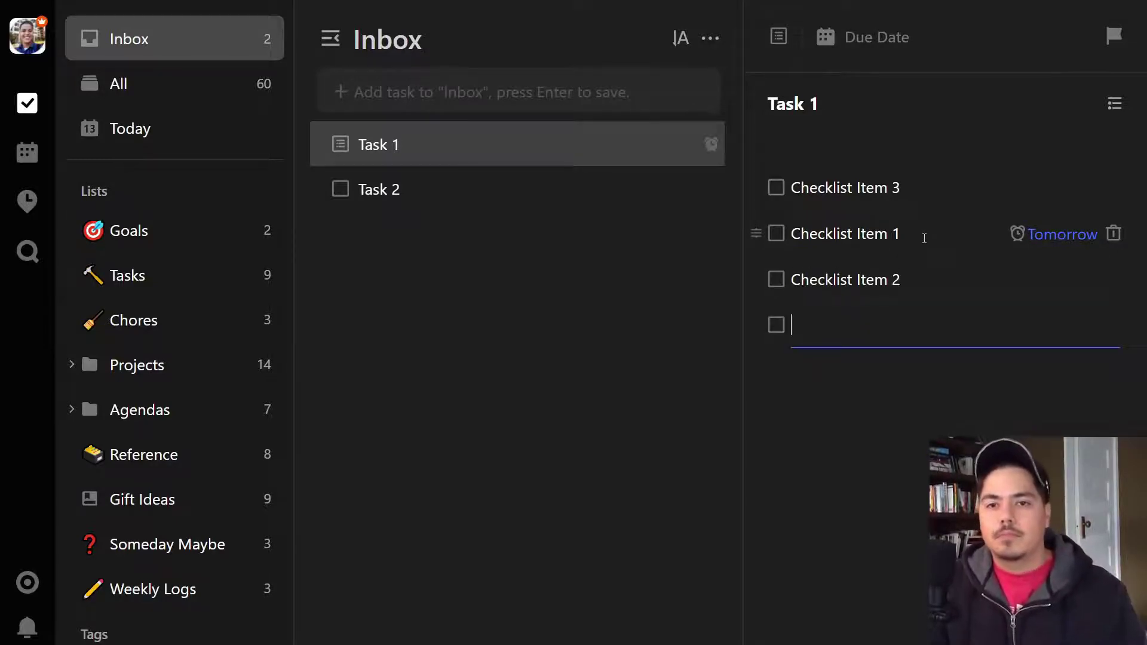
pyautogui.press('BackSpace')
pyautogui.click(935, 331)
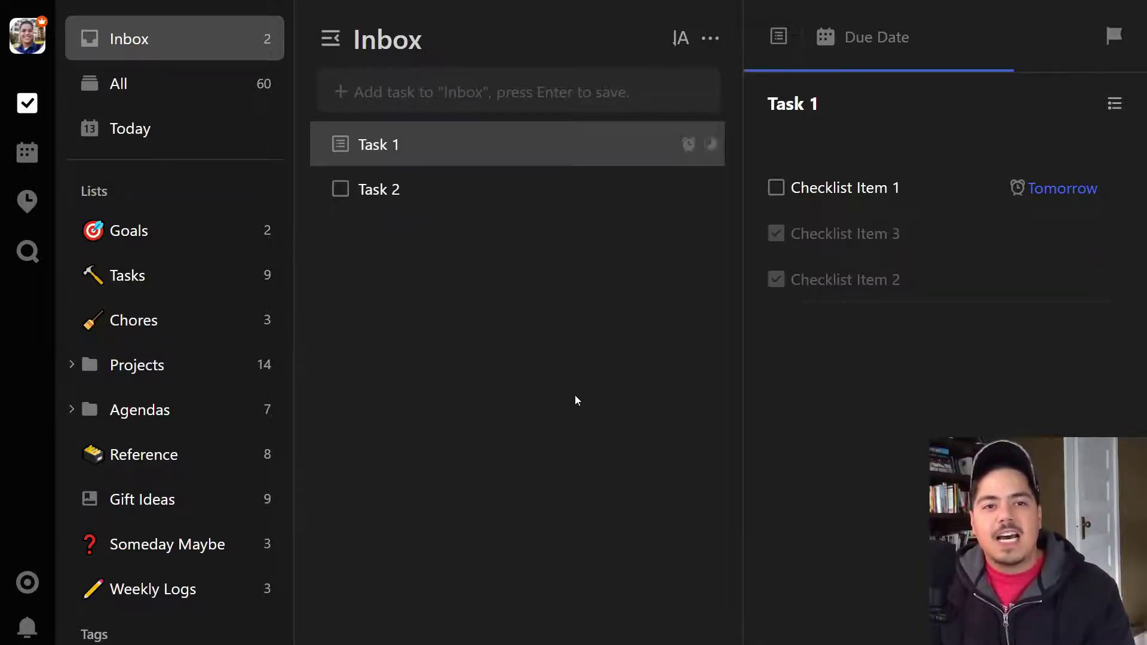
# Step: Add three subtasks named "Subtask 1", "Subtask 2" and "Subtask 3" under Task 2
pyautogui.click(423, 199)
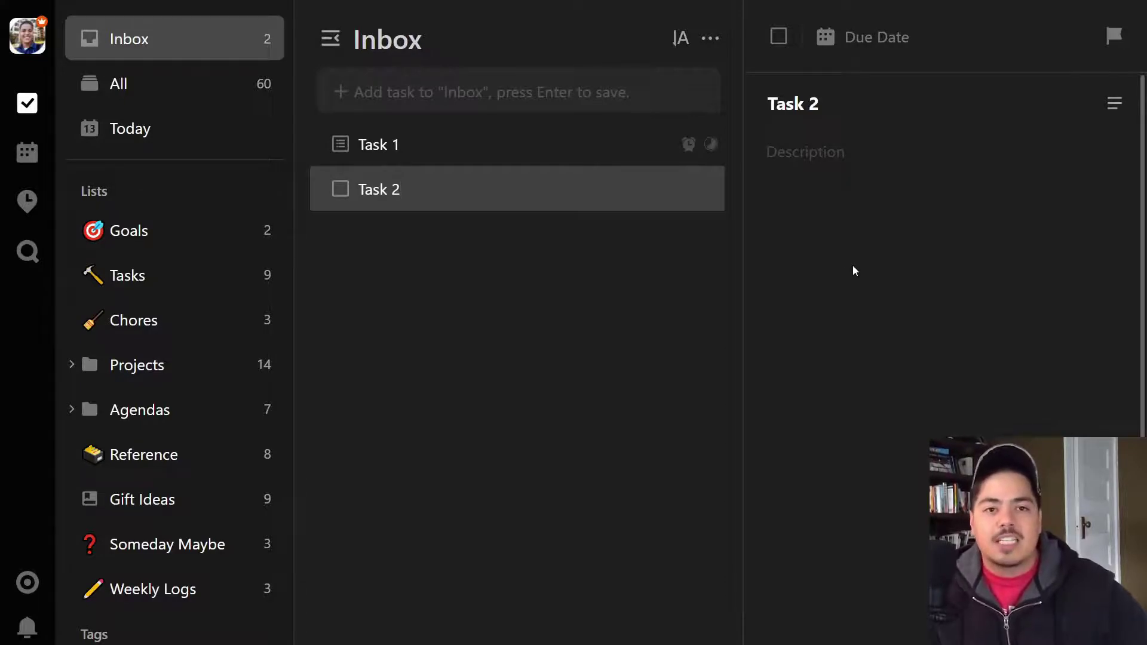
pyautogui.rightClick(449, 191)
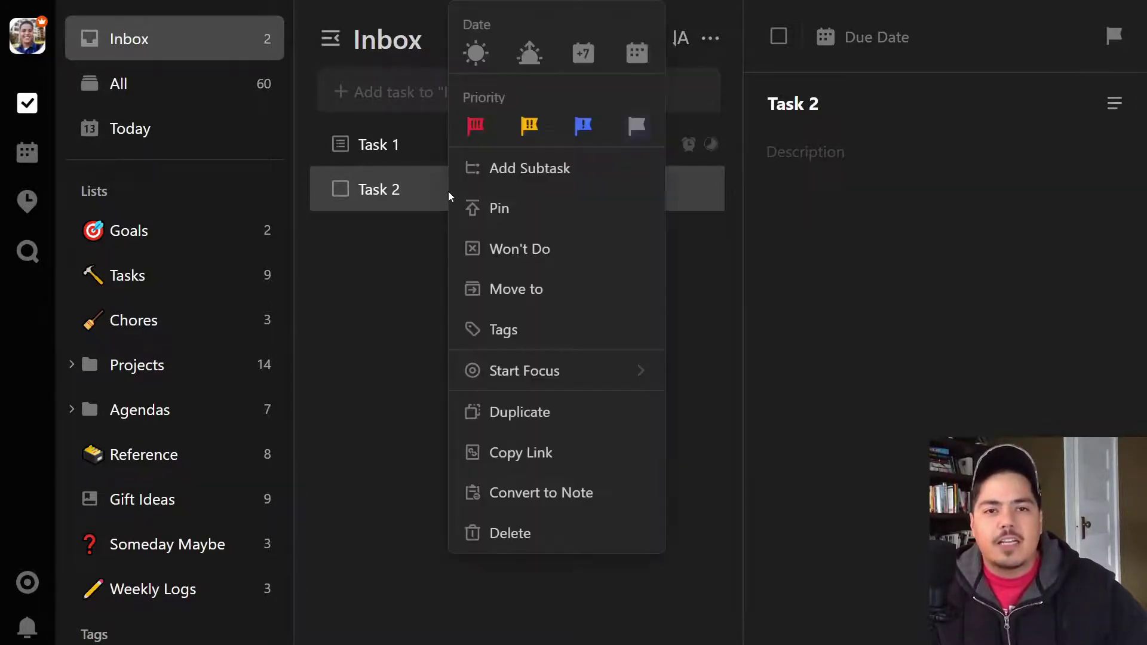
pyautogui.click(515, 172)
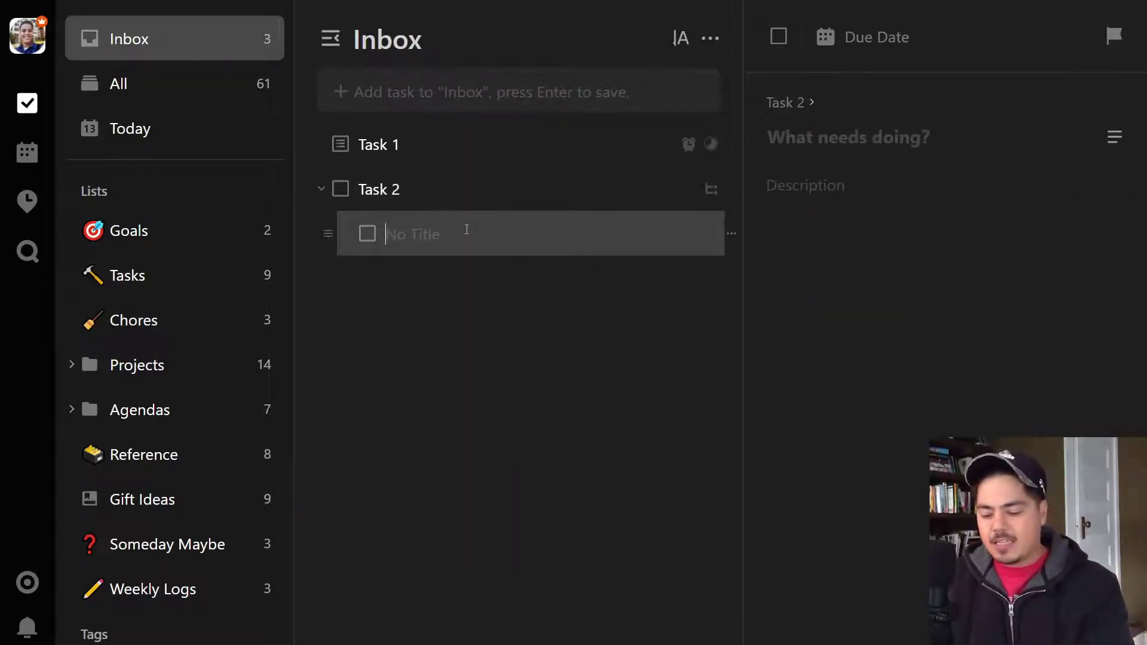
pyautogui.write('Subtask 1')
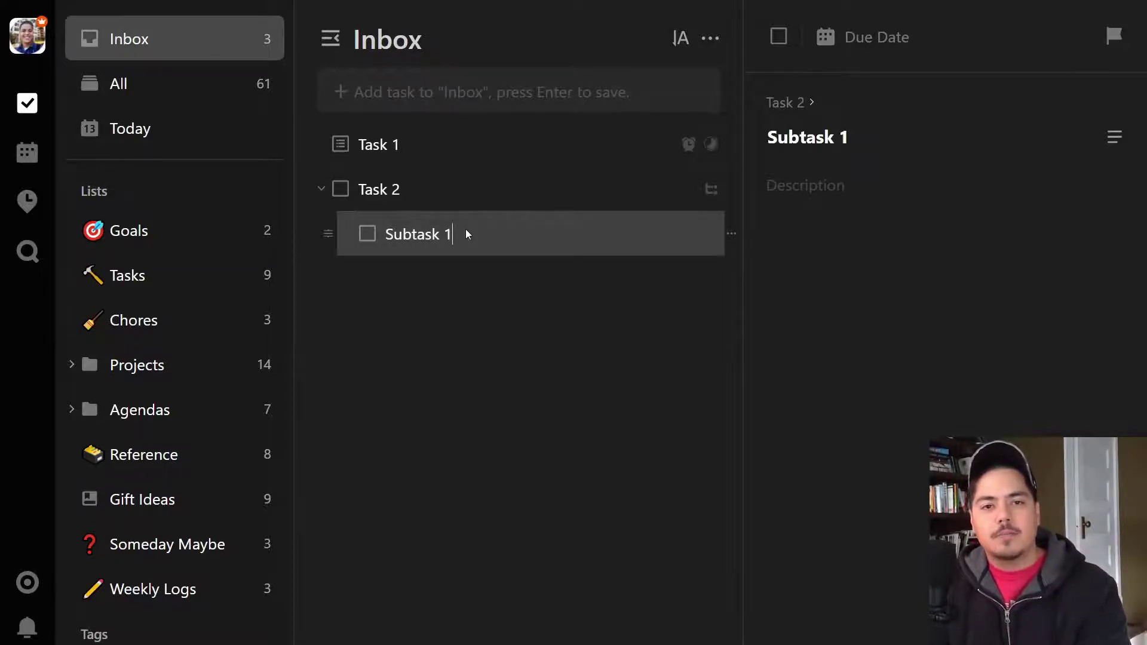
pyautogui.press('Return')
pyautogui.write('Subtask 2')
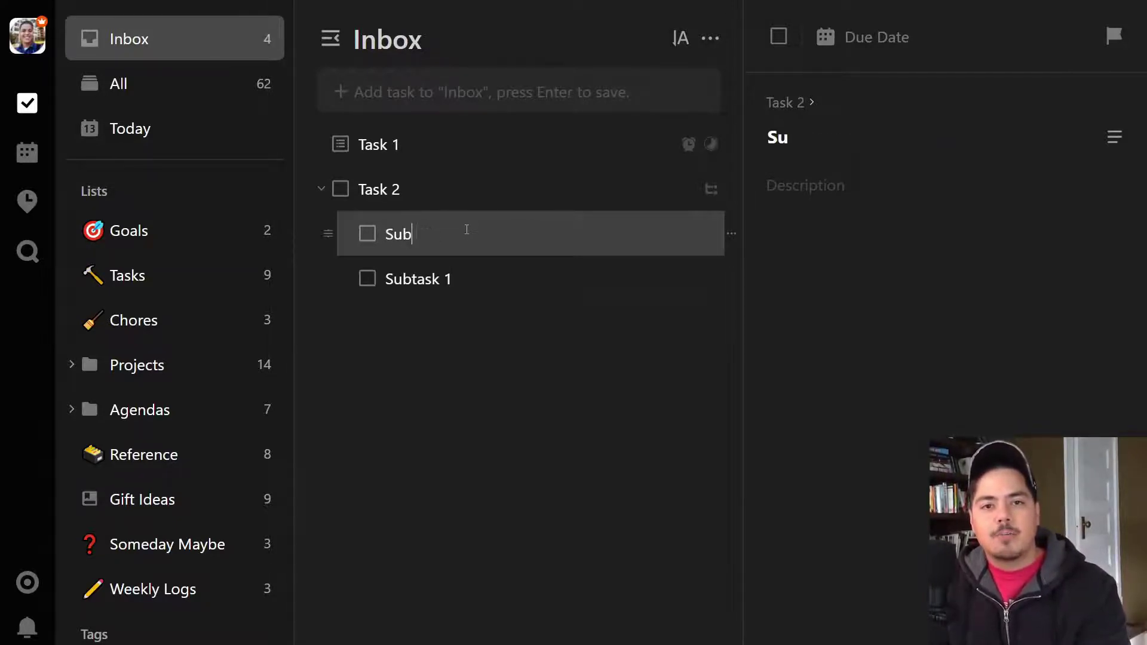
pyautogui.press('Return')
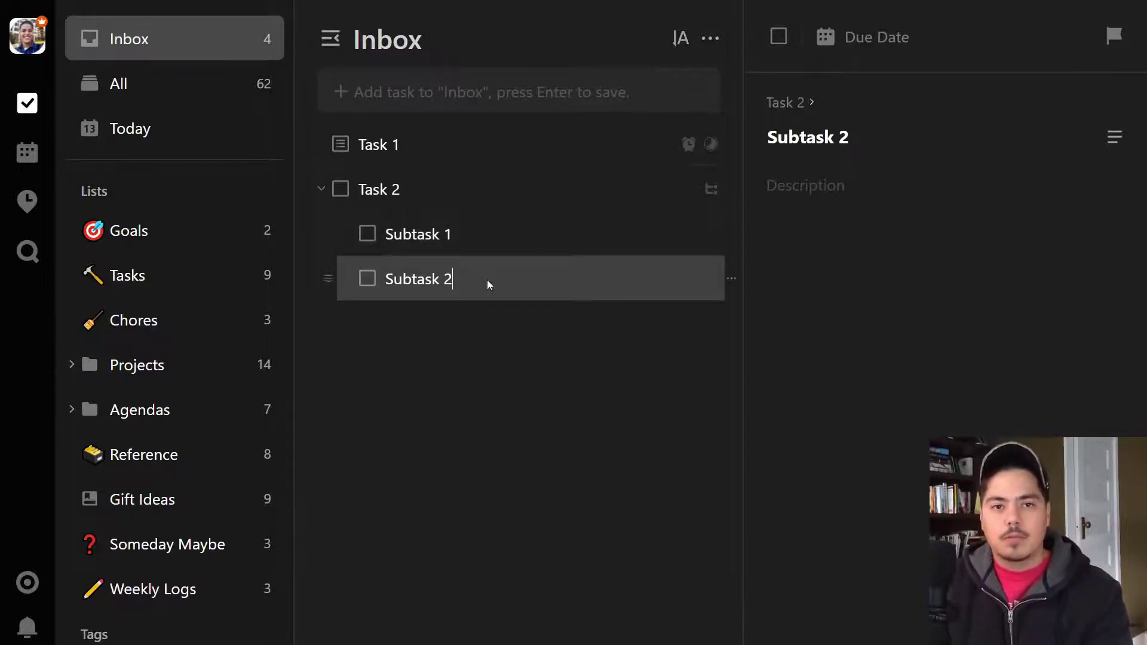
pyautogui.press('Return')
pyautogui.write('Subtask 3')
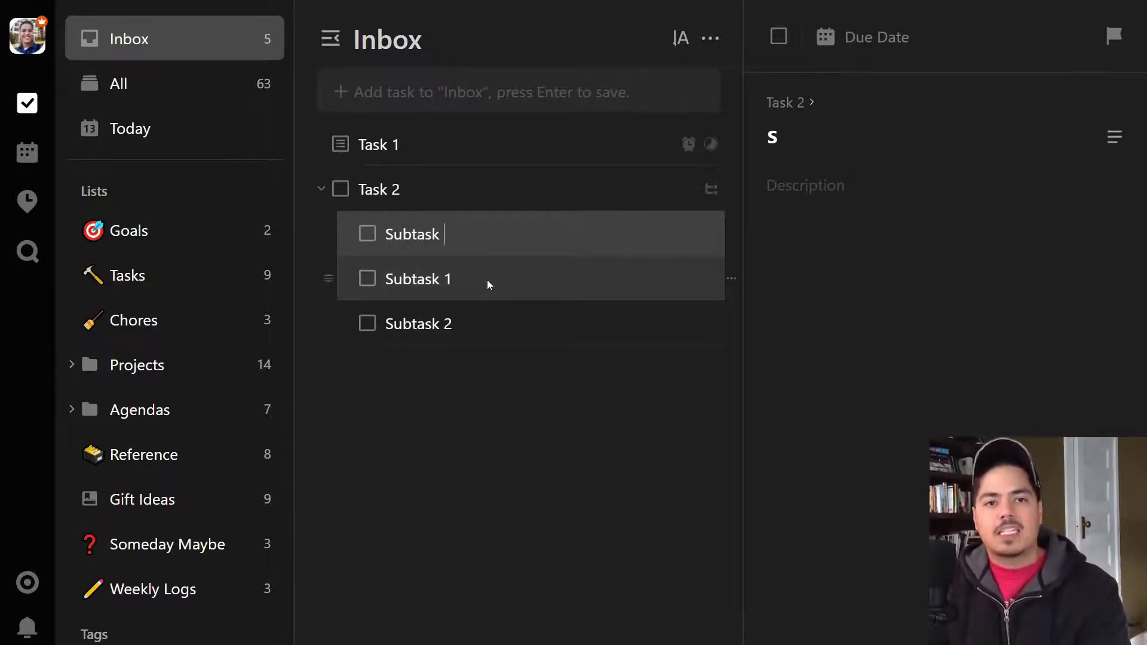
pyautogui.press('Escape')
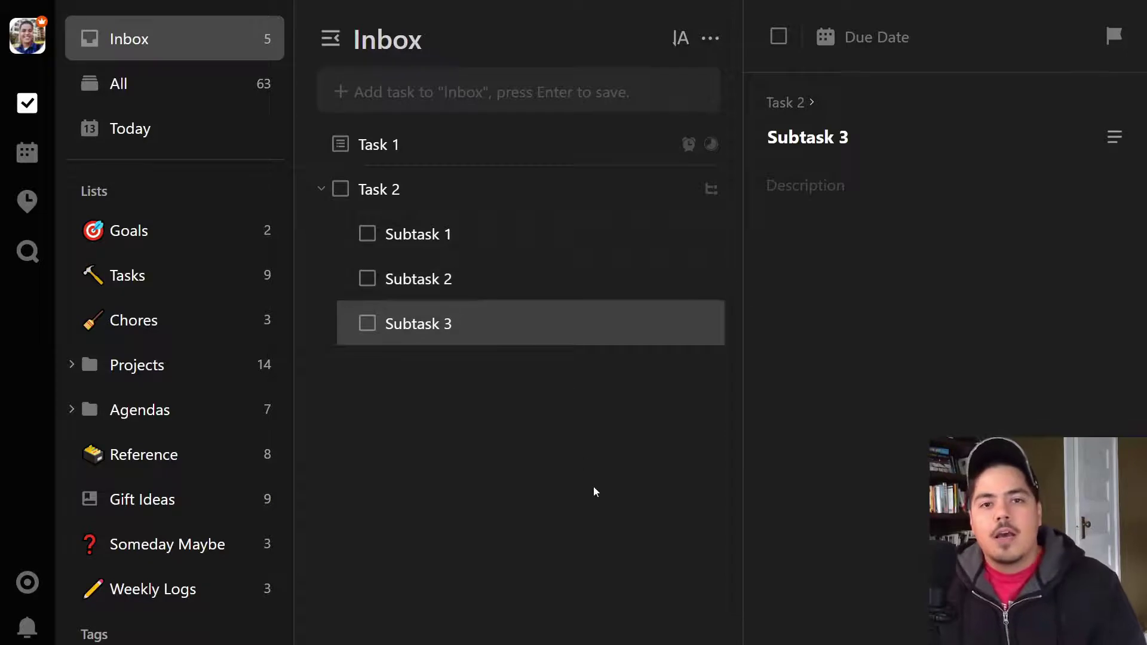
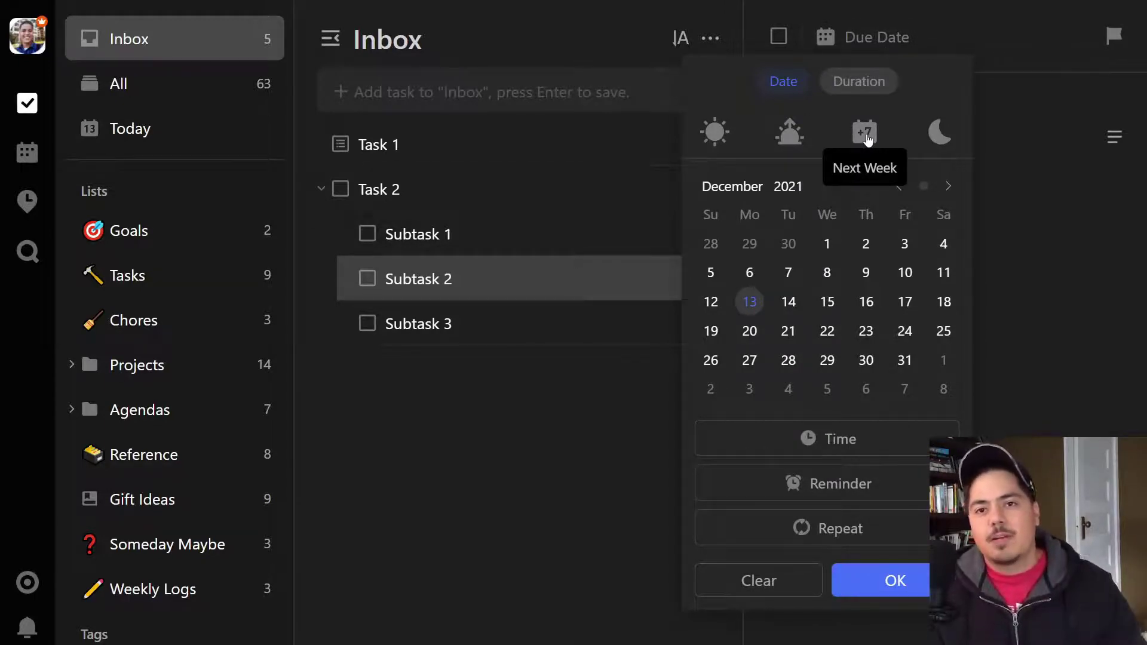
# Step: Set Subtask 2's due date to tomorrow, Dec 14, and its priority to Medium
pyautogui.click(789, 133)
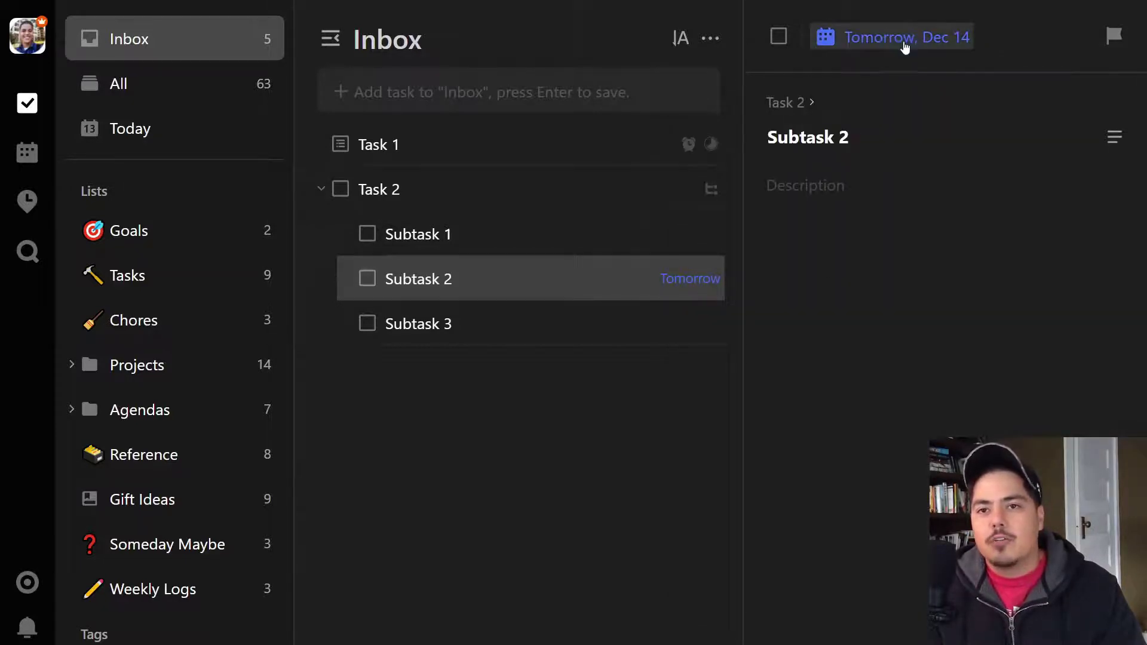
pyautogui.click(1110, 46)
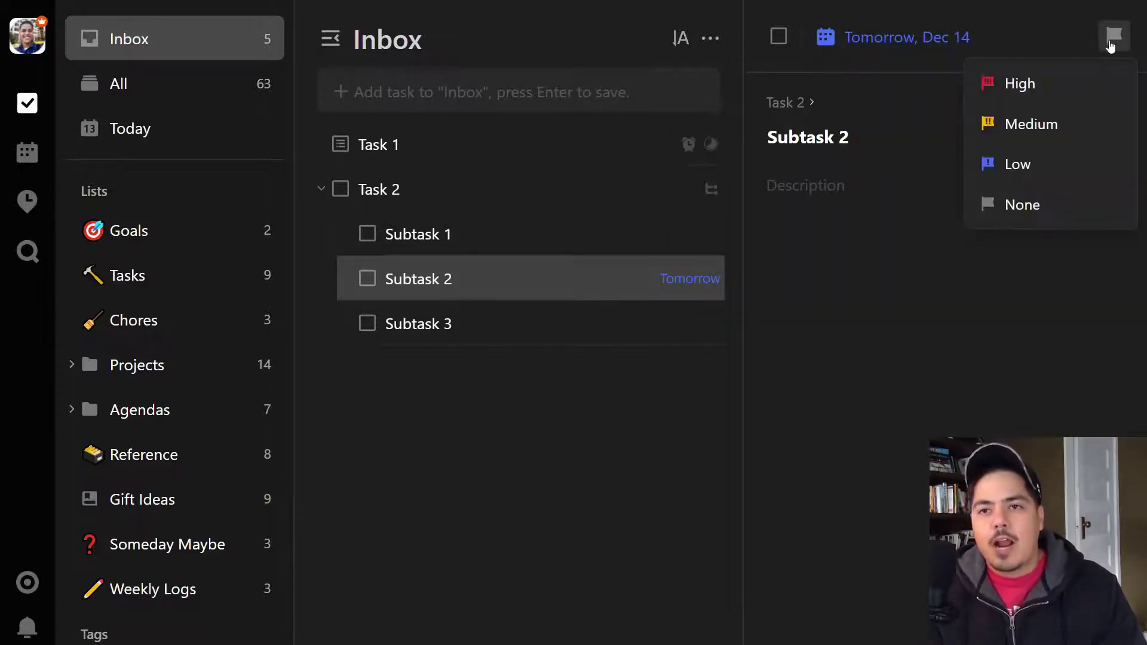
pyautogui.click(1036, 122)
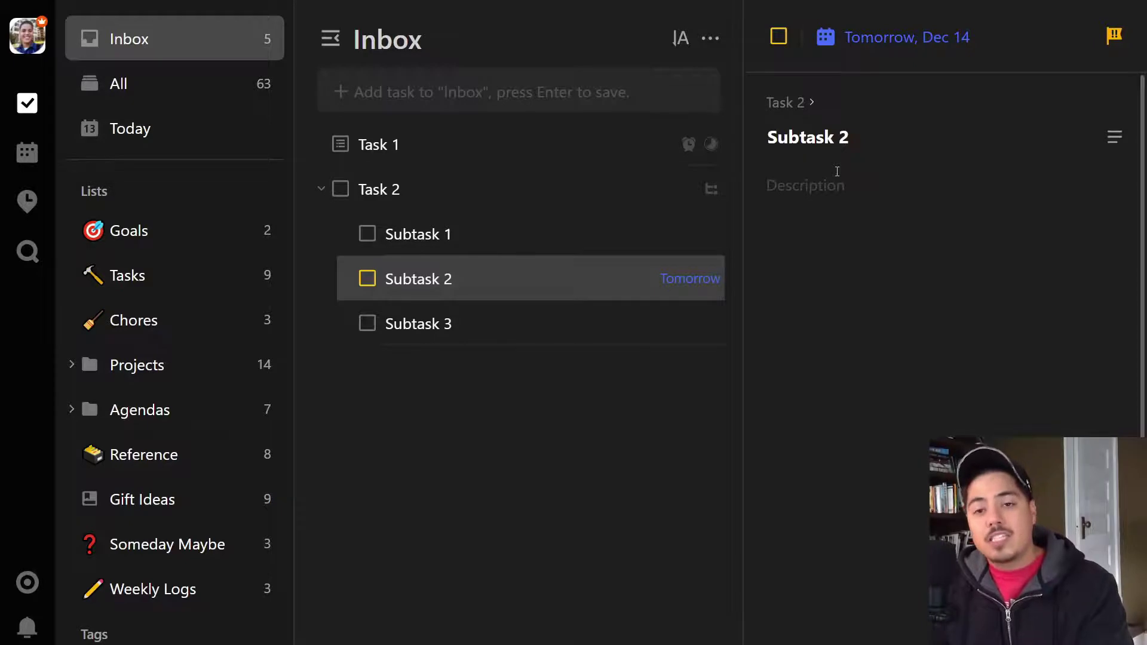
# Step: Enter "This is the description." as the description of Subtask 2
pyautogui.write('This is')
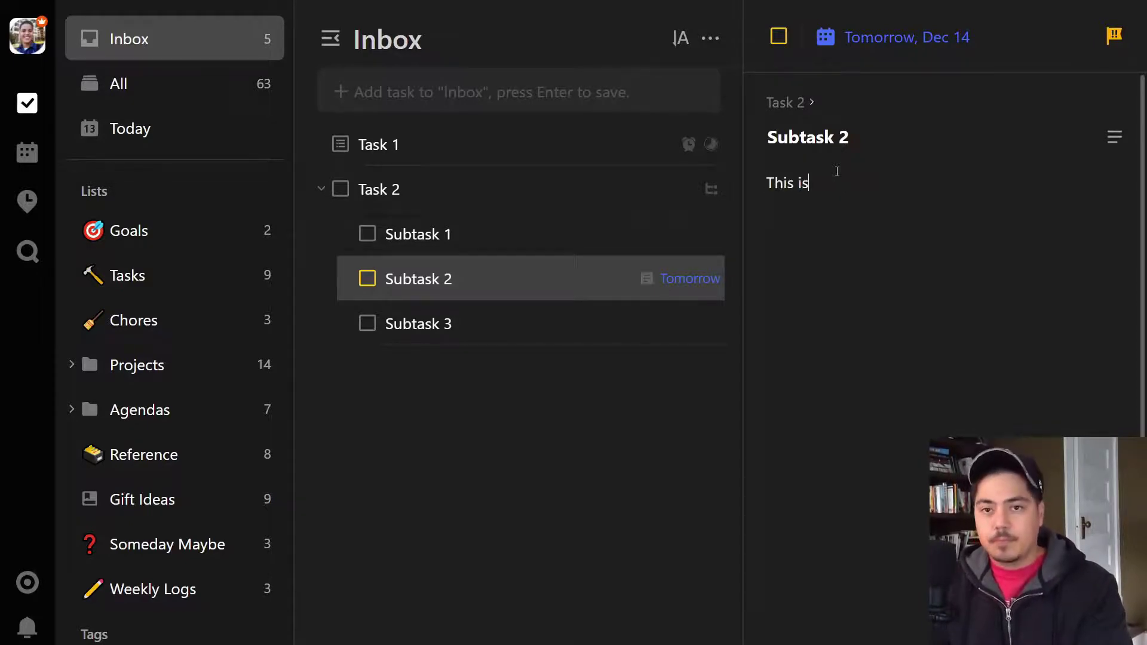
pyautogui.write(' the description.')
pyautogui.press('Return')
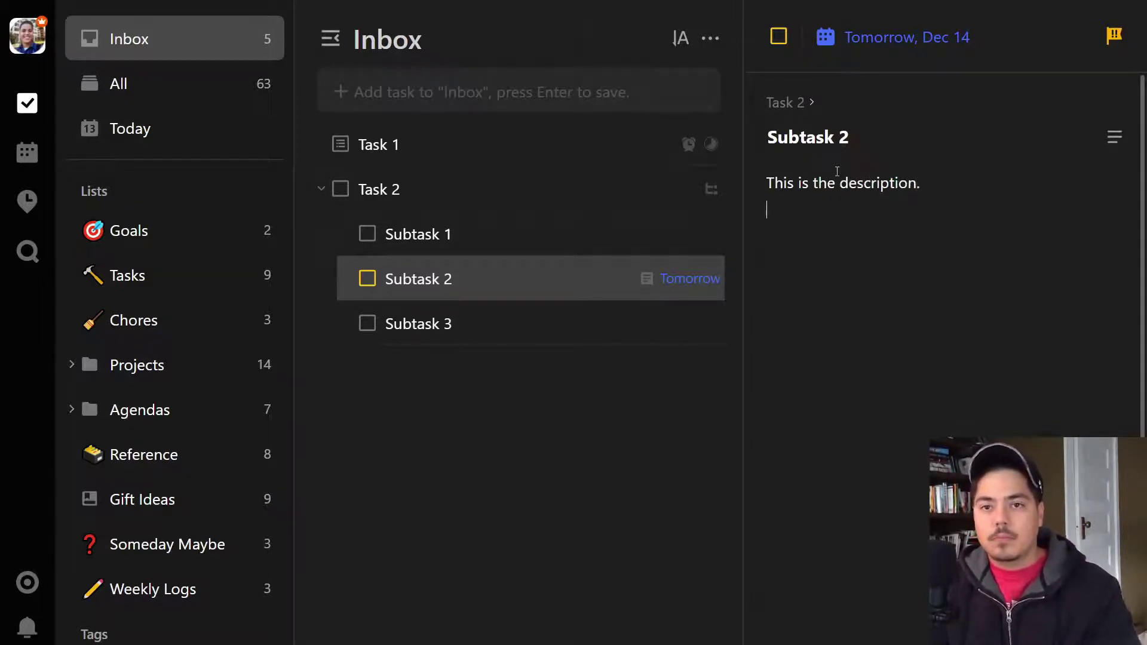
# Step: Convert Subtask 2's description to a checklist, replace its text with "Checklist Item 1" and add "Checklist Item 2"
pyautogui.click(1117, 139)
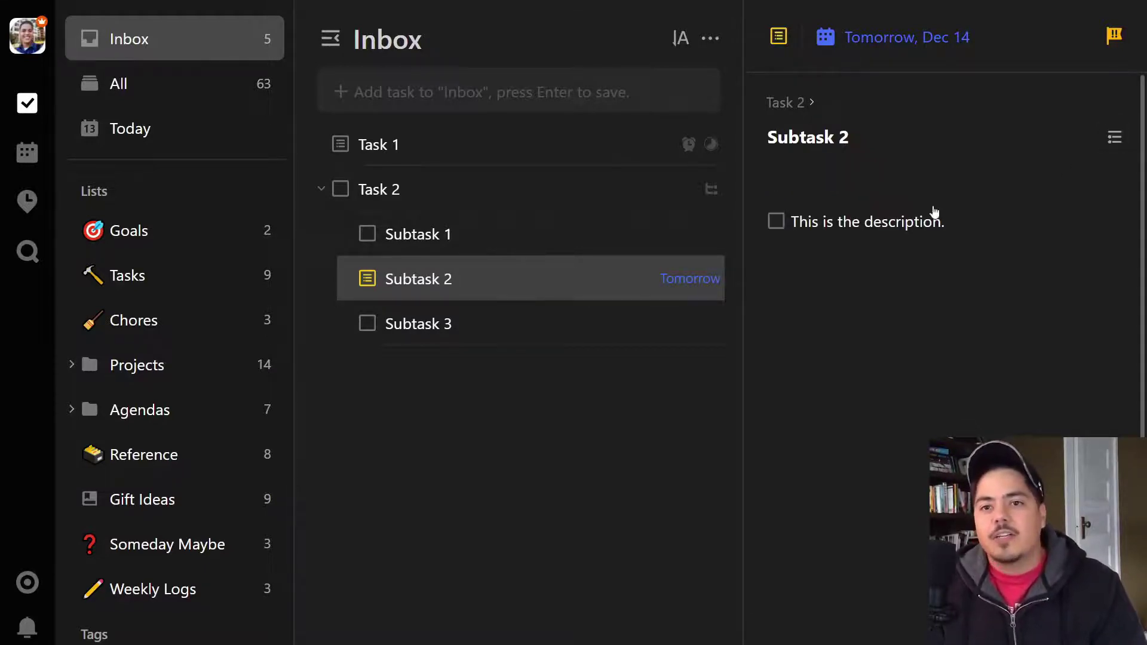
pyautogui.click(954, 219)
pyautogui.moveTo(945, 222); pyautogui.dragTo(783, 224)
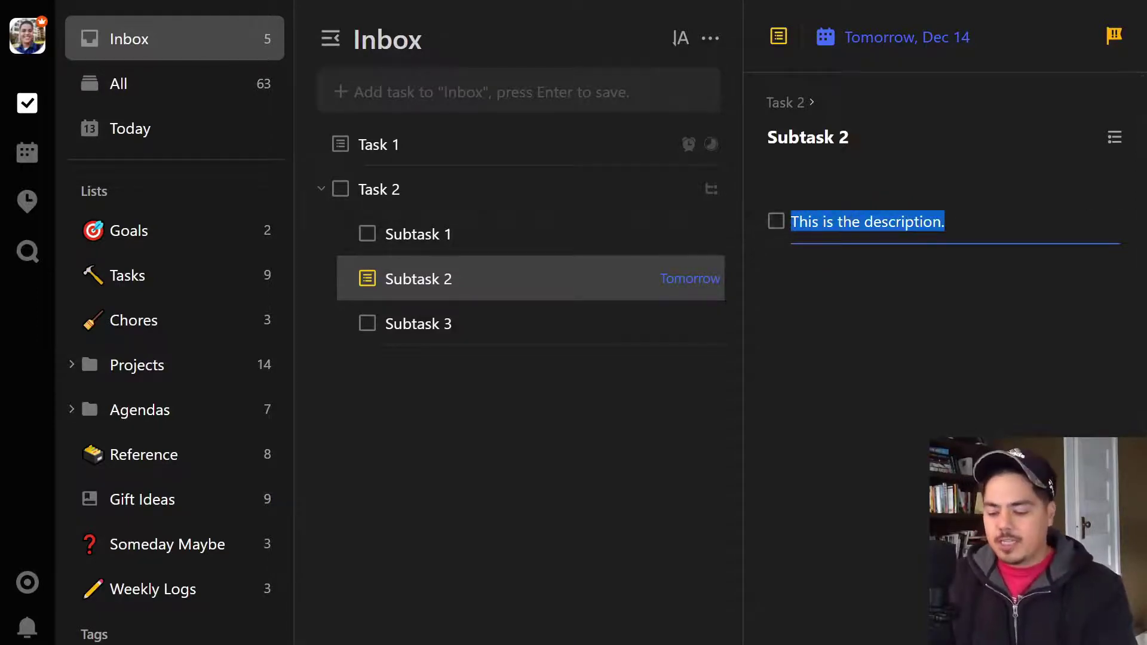
pyautogui.write('Checklist Item 1')
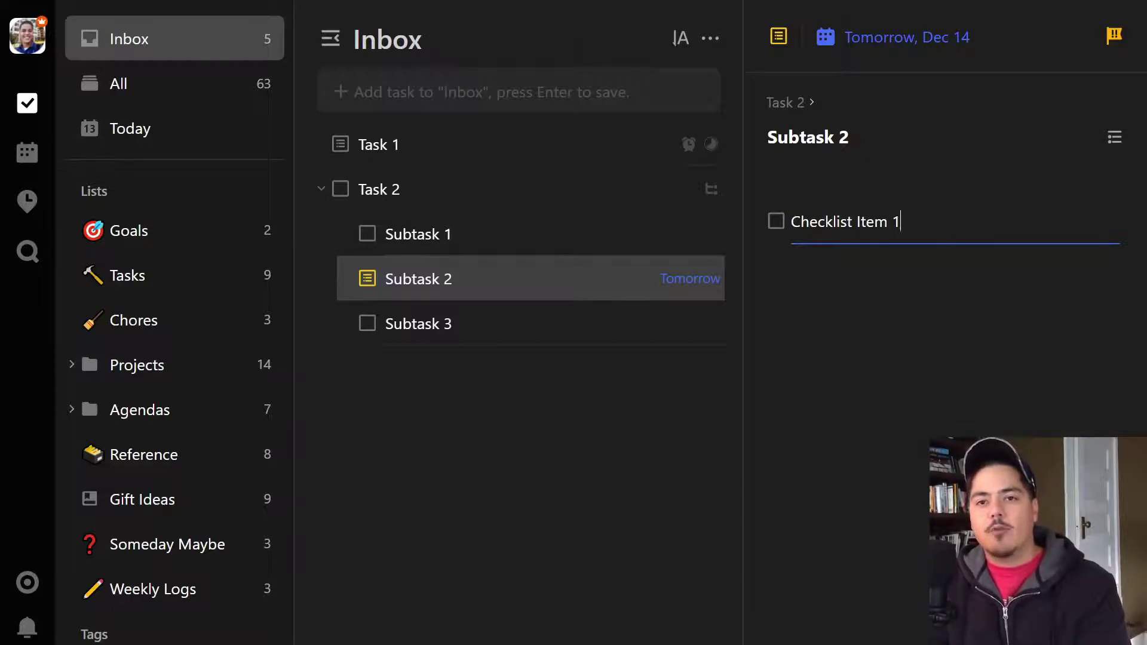
pyautogui.press('Return')
pyautogui.write('Checklist Item 2')
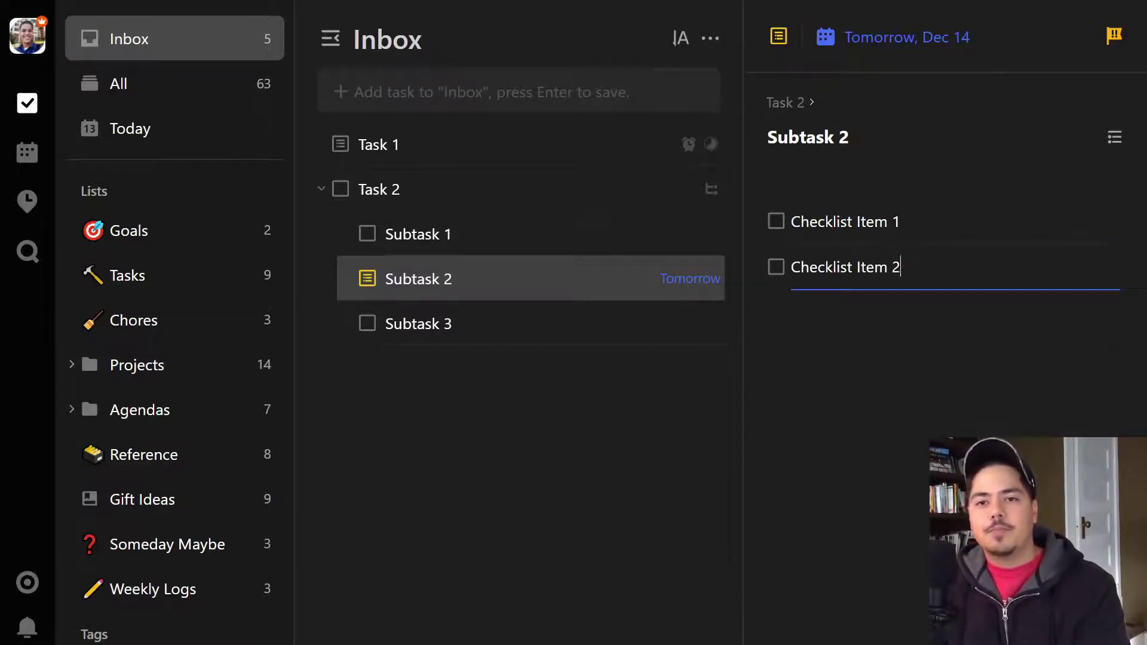
# Step: Add the comment "This is a comment." to Subtask 2
pyautogui.press('Return')
pyautogui.press('BackSpace')
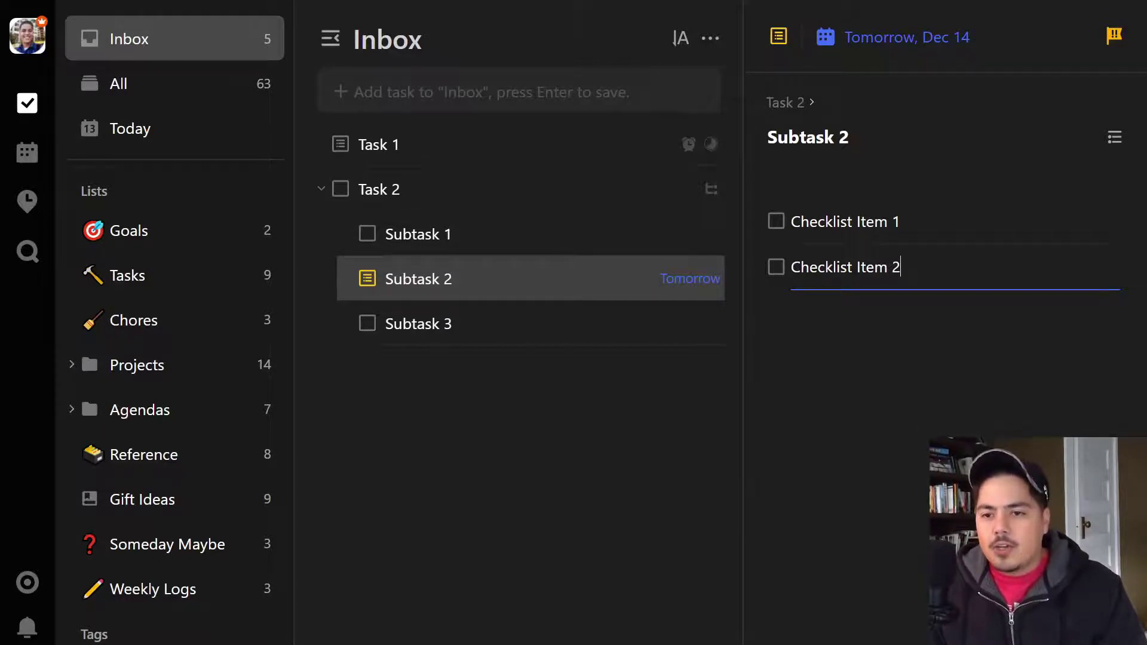
pyautogui.click(787, 627)
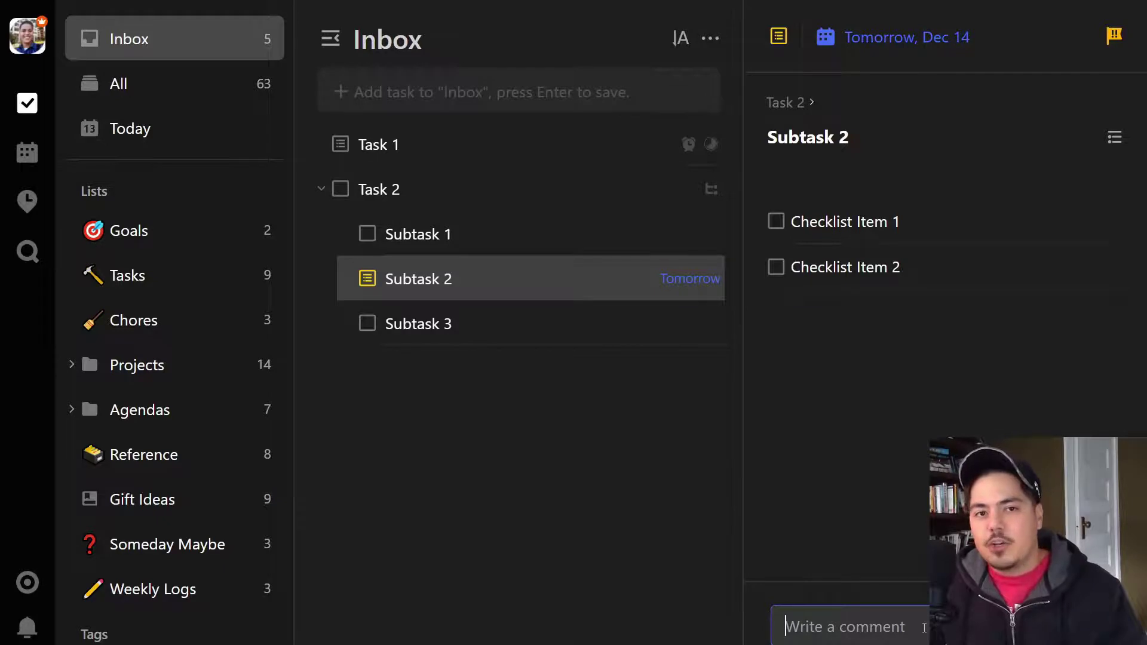
pyautogui.write('This is a comment.')
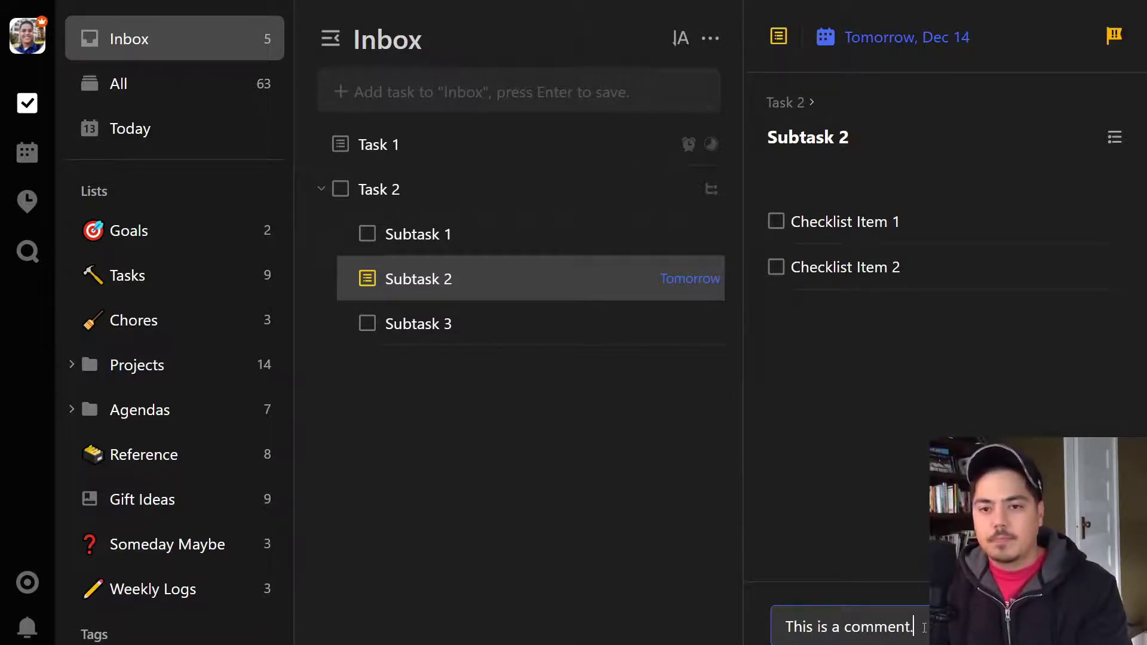
pyautogui.press('Return')
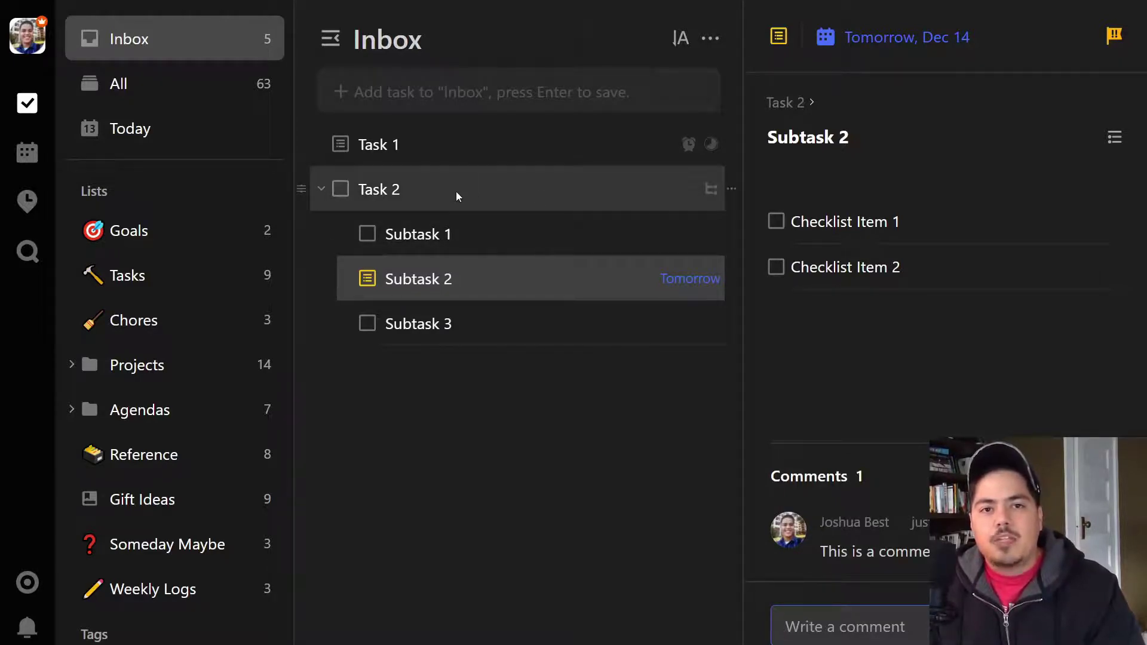
# Step: Enter "This is the main task description." as the description of Task 2
pyautogui.click(477, 183)
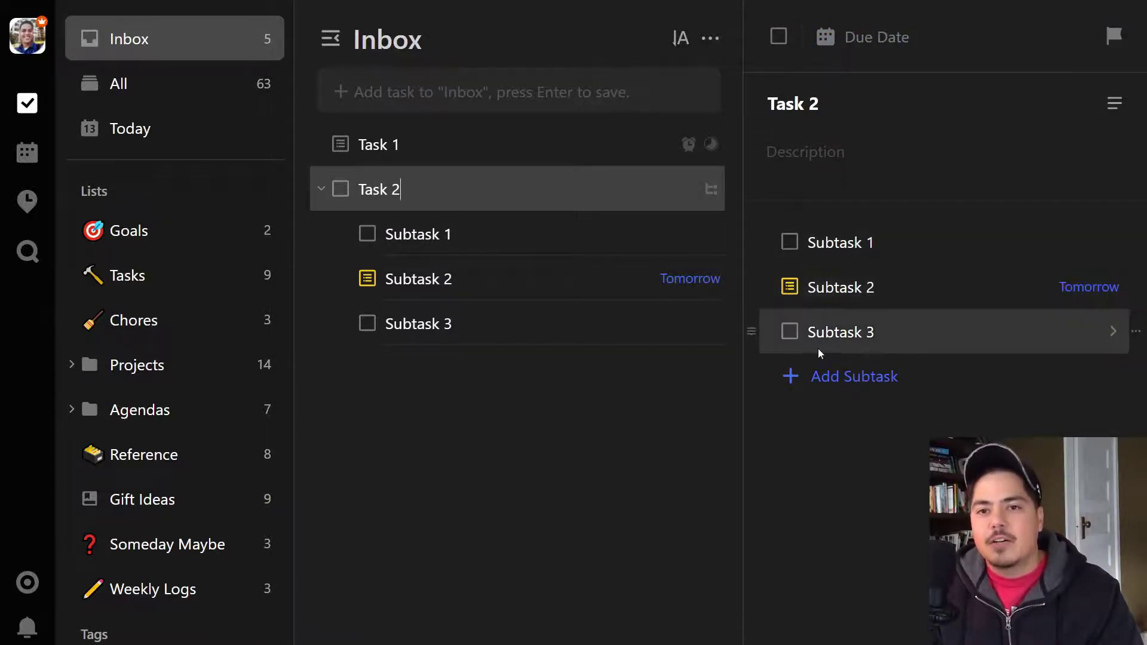
pyautogui.click(830, 147)
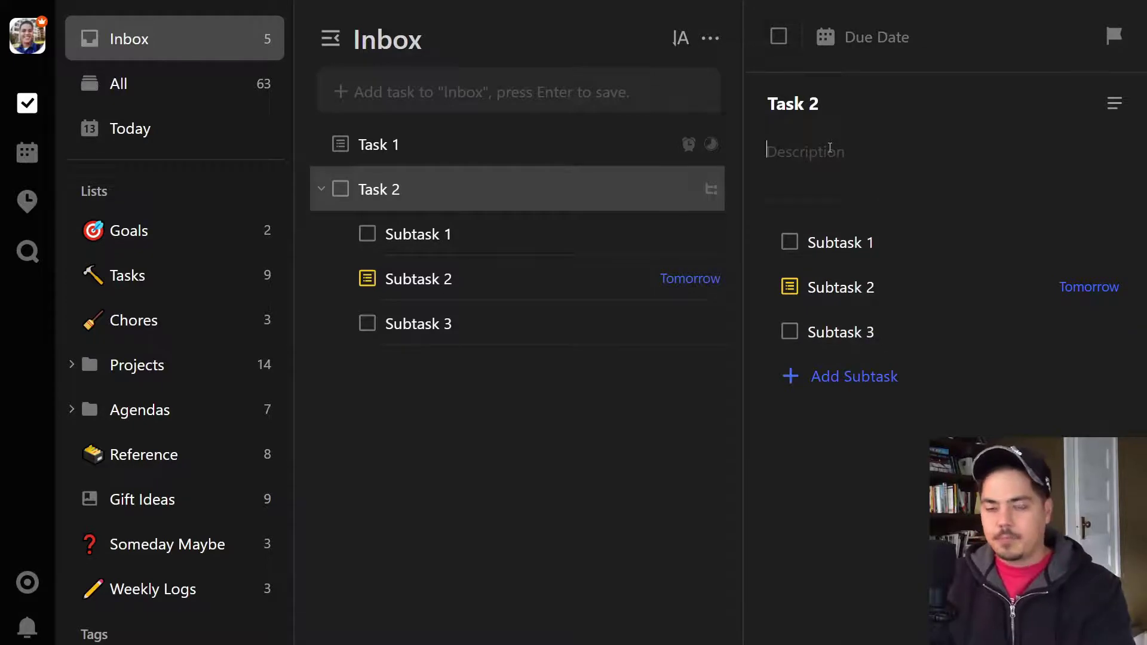
pyautogui.write('This is the ma')
pyautogui.write('in task descript')
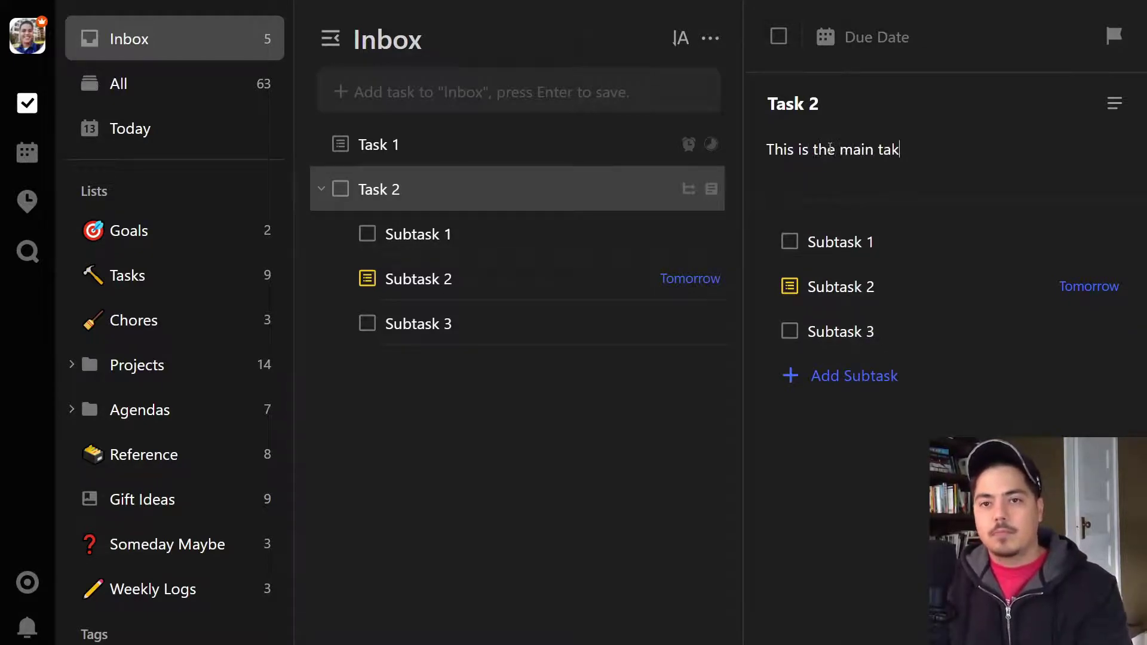
pyautogui.write('ion.')
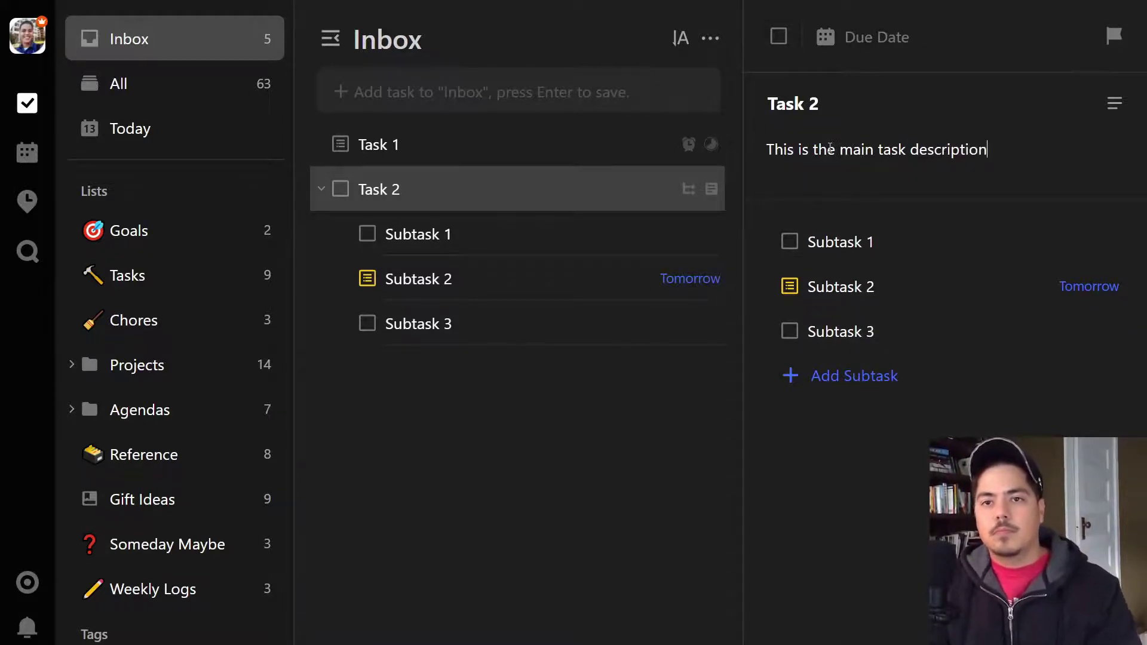
# Step: Add a fourth subtask named "Subtask 4" under Task 2
pyautogui.click(865, 387)
pyautogui.write('Sbu')
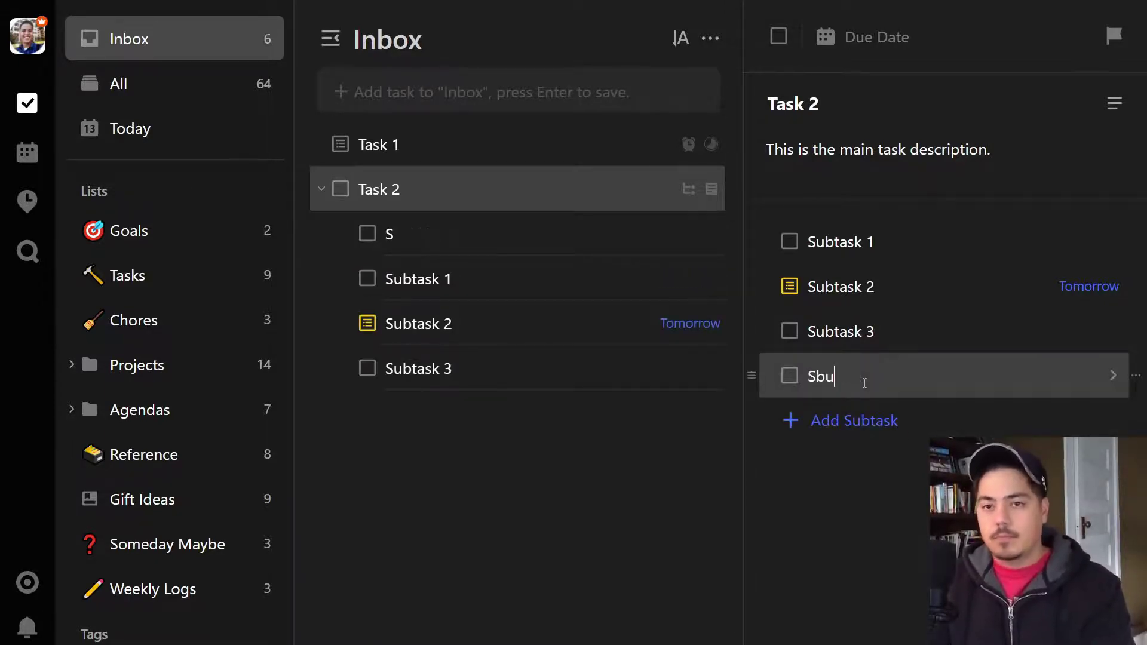
pyautogui.press('BackSpace')
pyautogui.press('BackSpace')
pyautogui.write('ubtask 4')
pyautogui.press('Return')
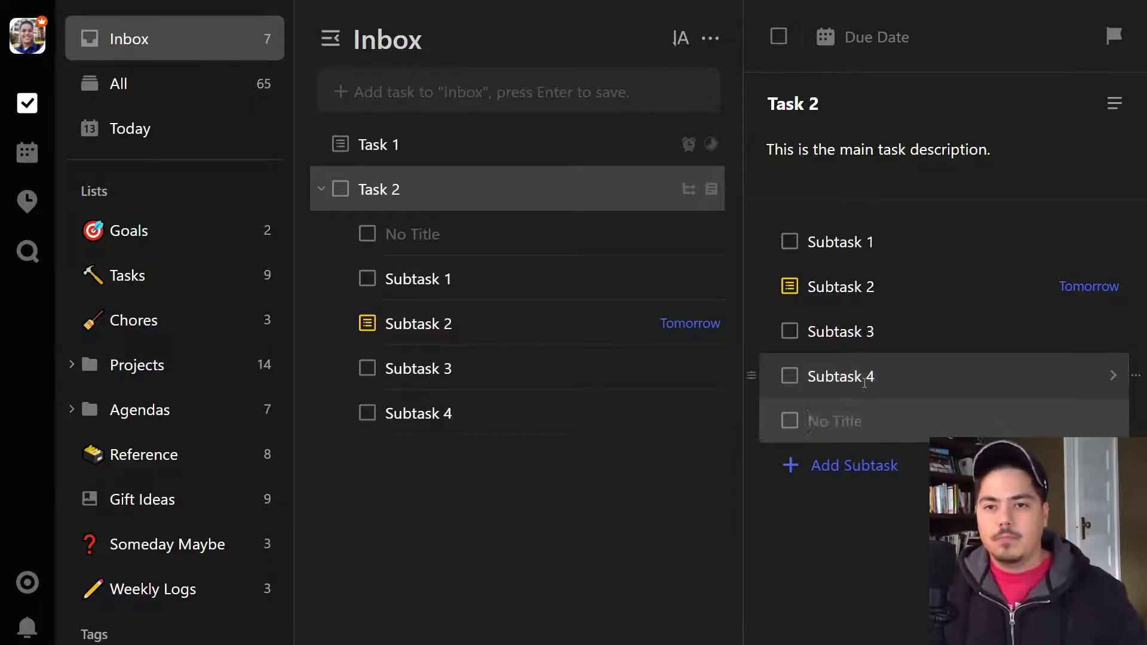
pyautogui.click(419, 234)
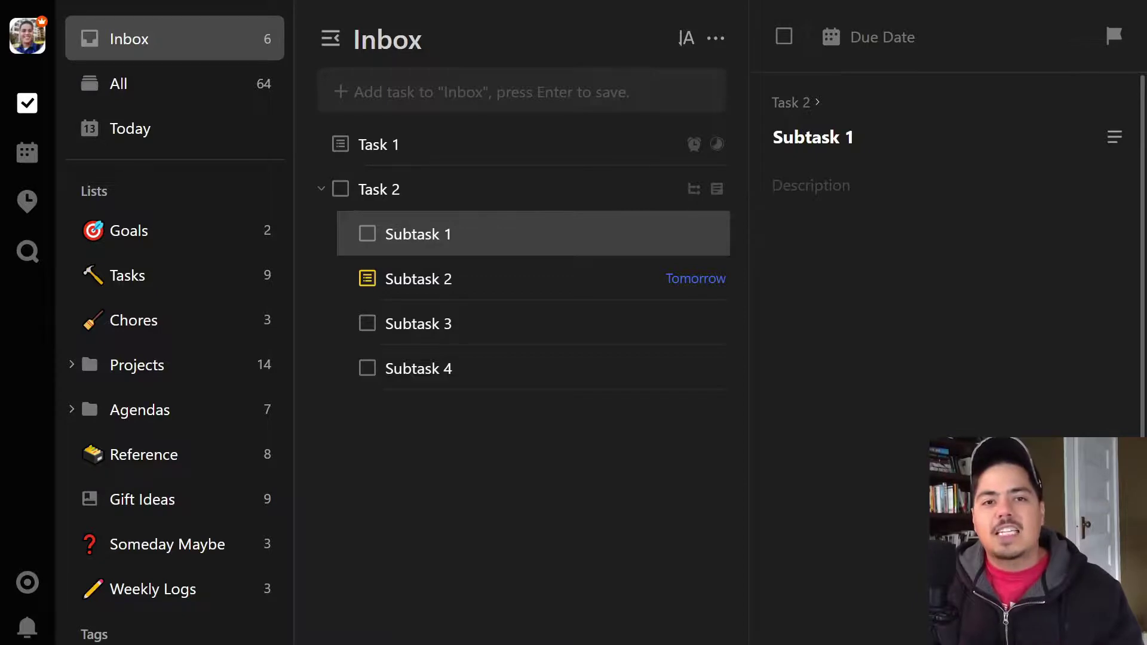
# Step: Open Task 1 and mark Checklist Item 3 and Checklist Item 2 as not completed
pyautogui.press('Up')
pyautogui.press('Up')
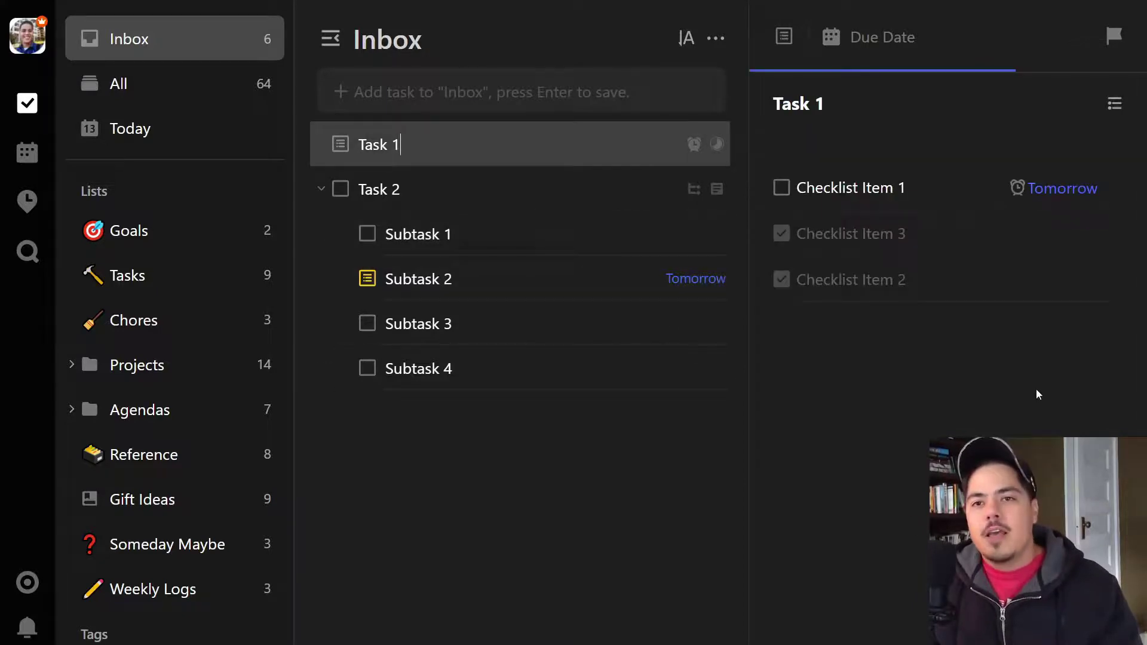
pyautogui.click(782, 235)
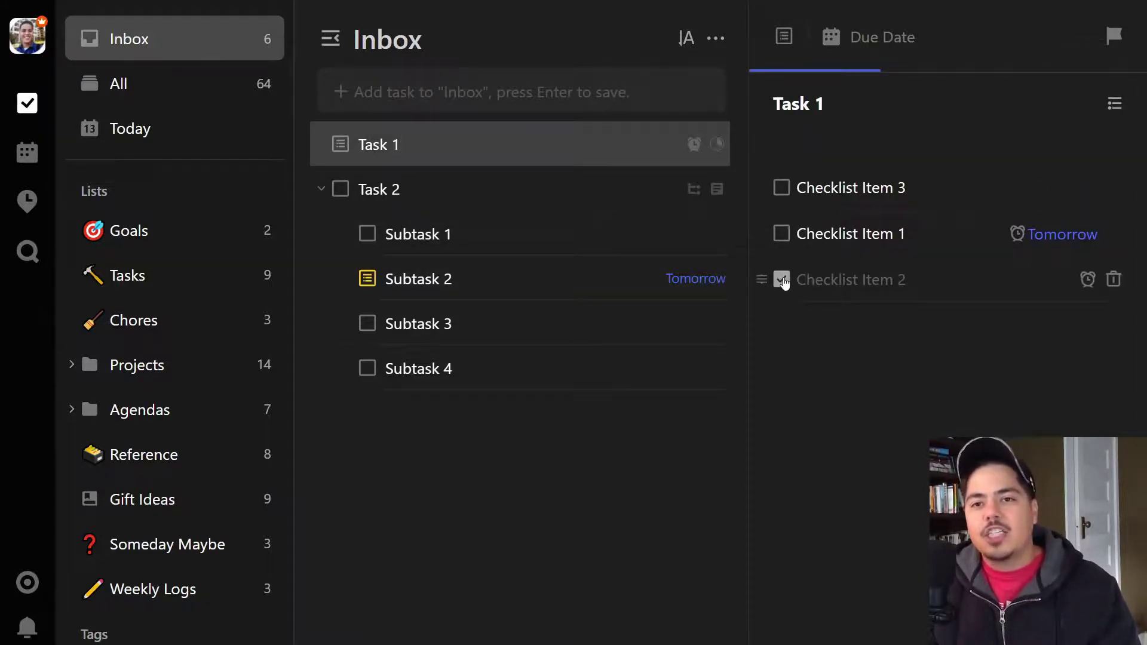
pyautogui.click(782, 279)
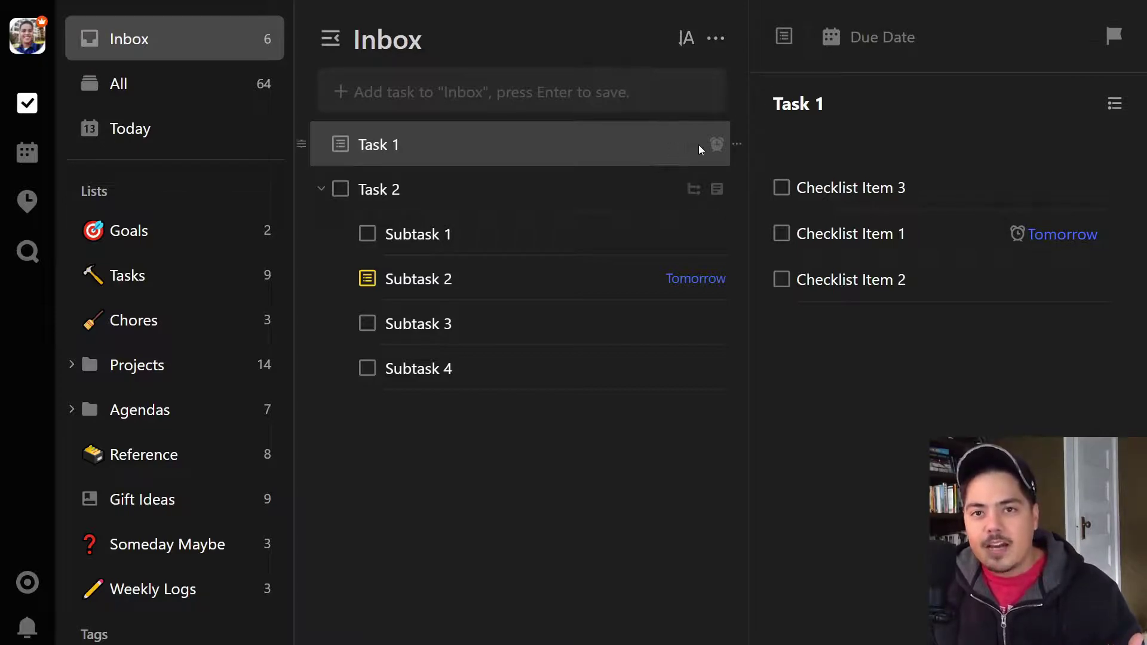
# Step: Check off Task 1's Checklist Item 3, Checklist Item 2 and Checklist Item 1 in that order
pyautogui.click(783, 189)
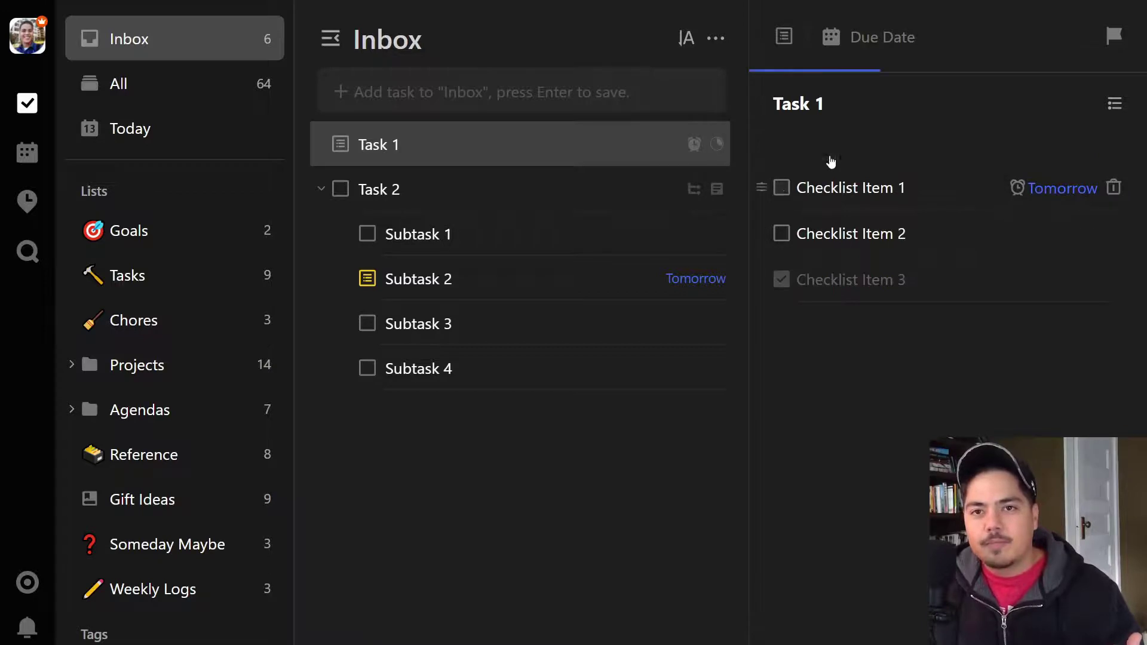
pyautogui.moveTo(842, 71)
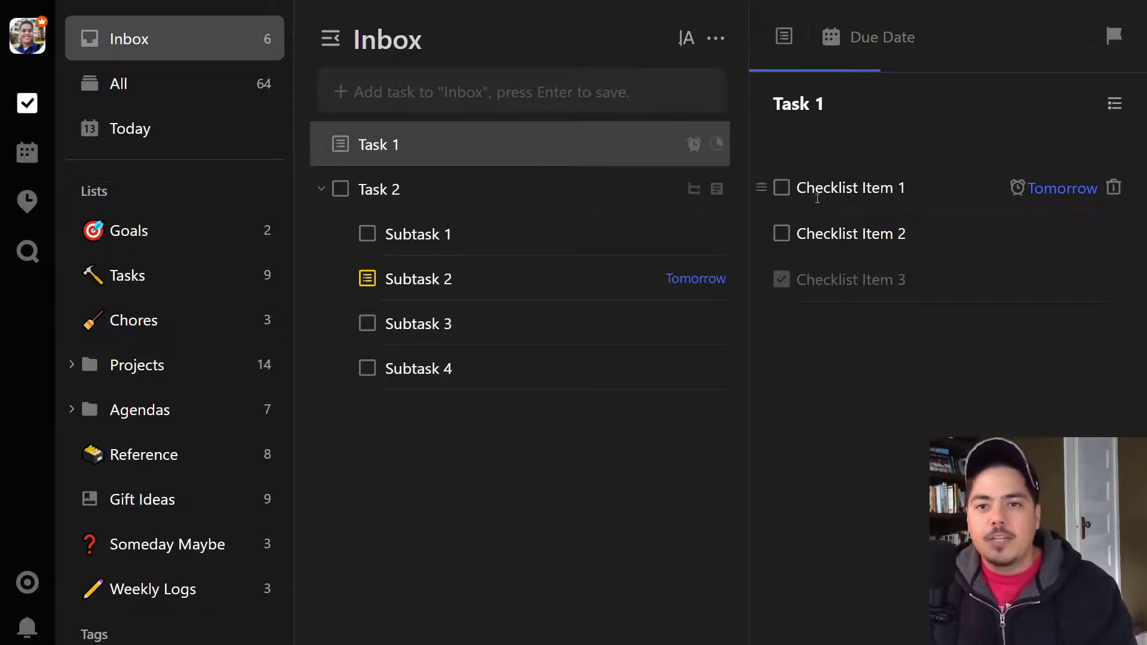
pyautogui.click(782, 234)
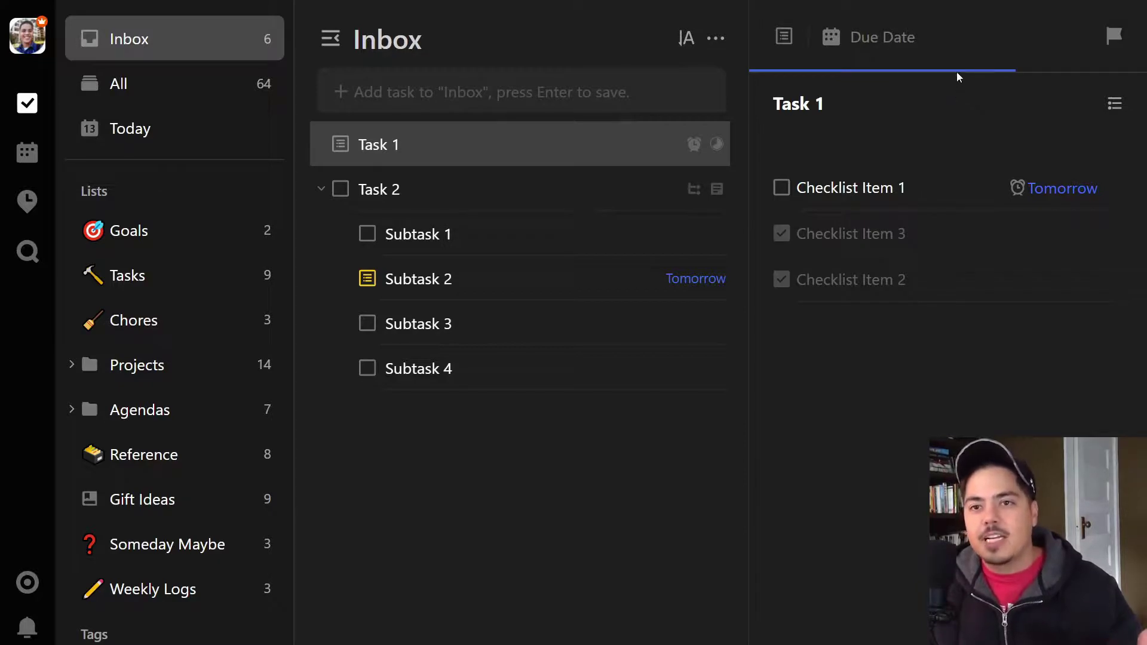
pyautogui.moveTo(958, 75)
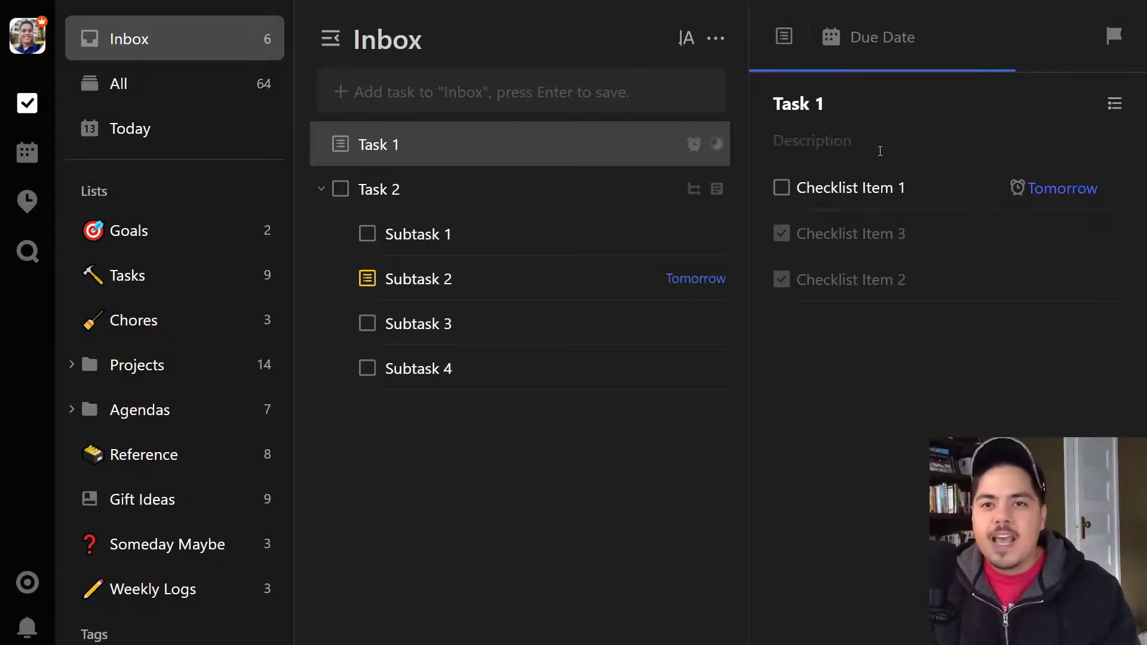
pyautogui.click(782, 188)
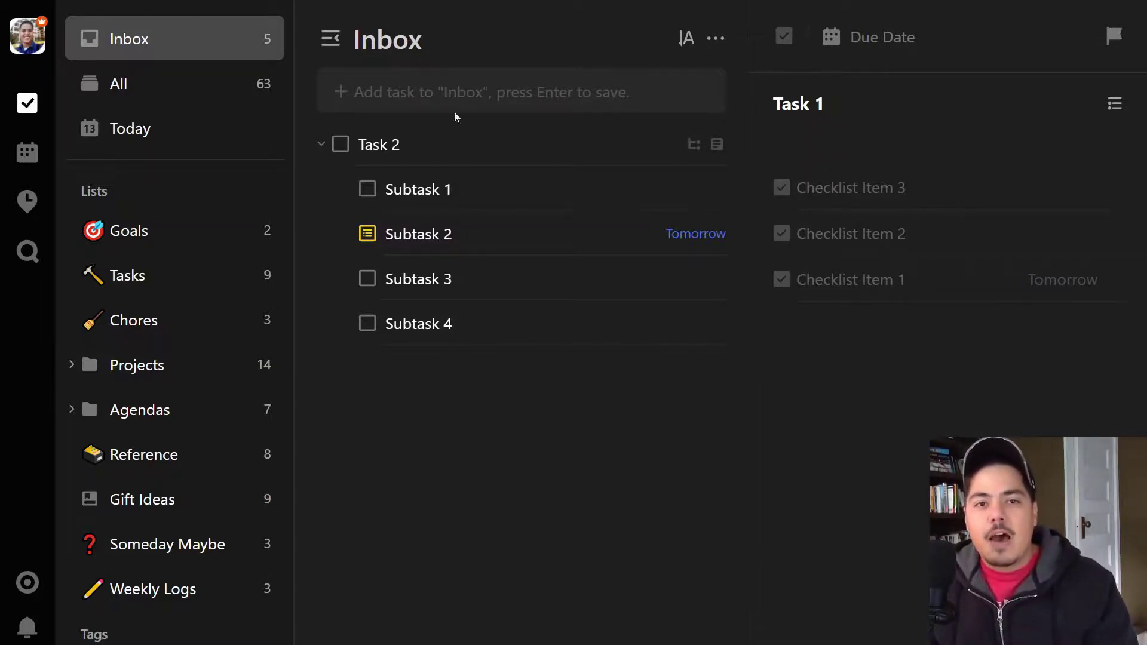
# Step: Open Task 2 and complete Subtask 1, Subtask 2, Subtask 3 and Subtask 4 one after another
pyautogui.click(389, 177)
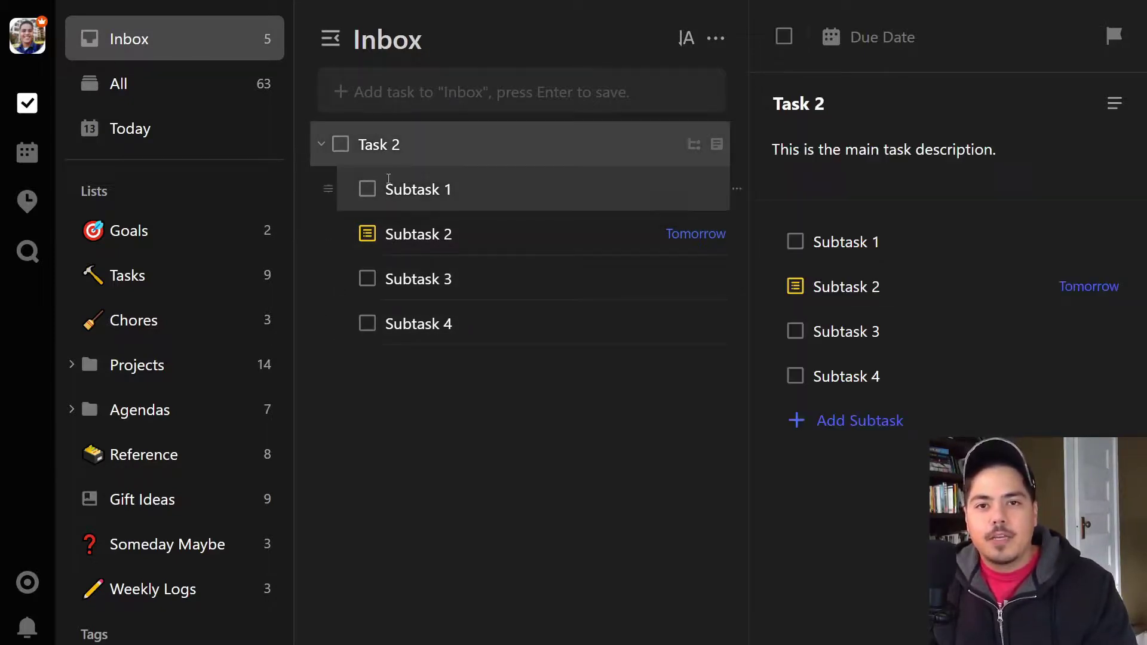
pyautogui.click(797, 243)
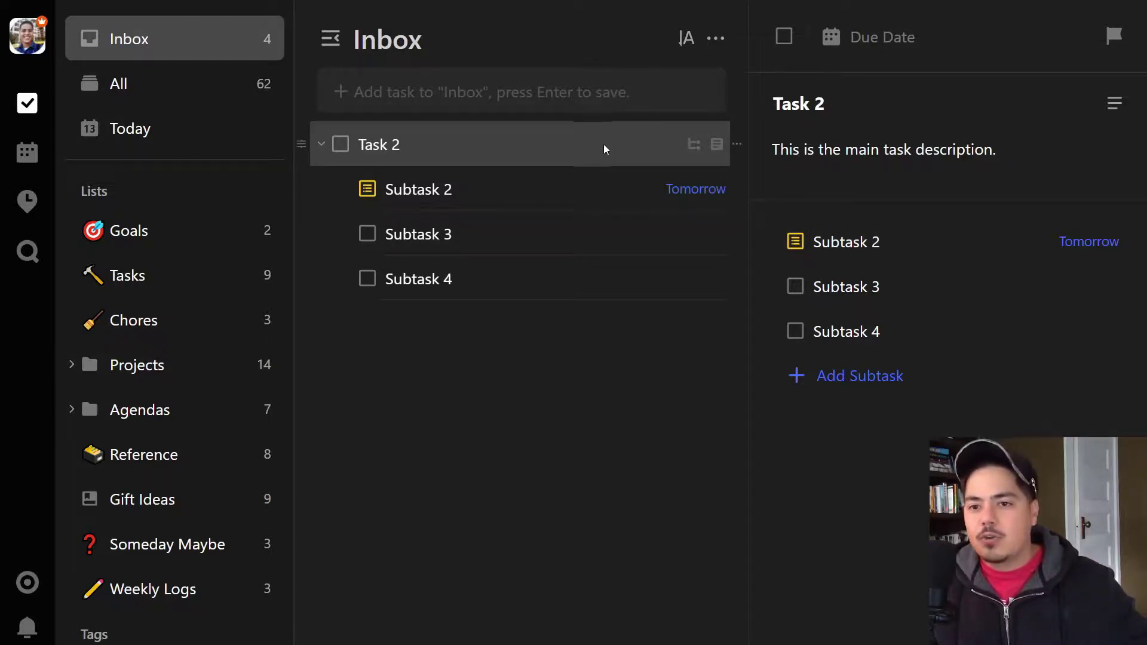
pyautogui.press('Delete')
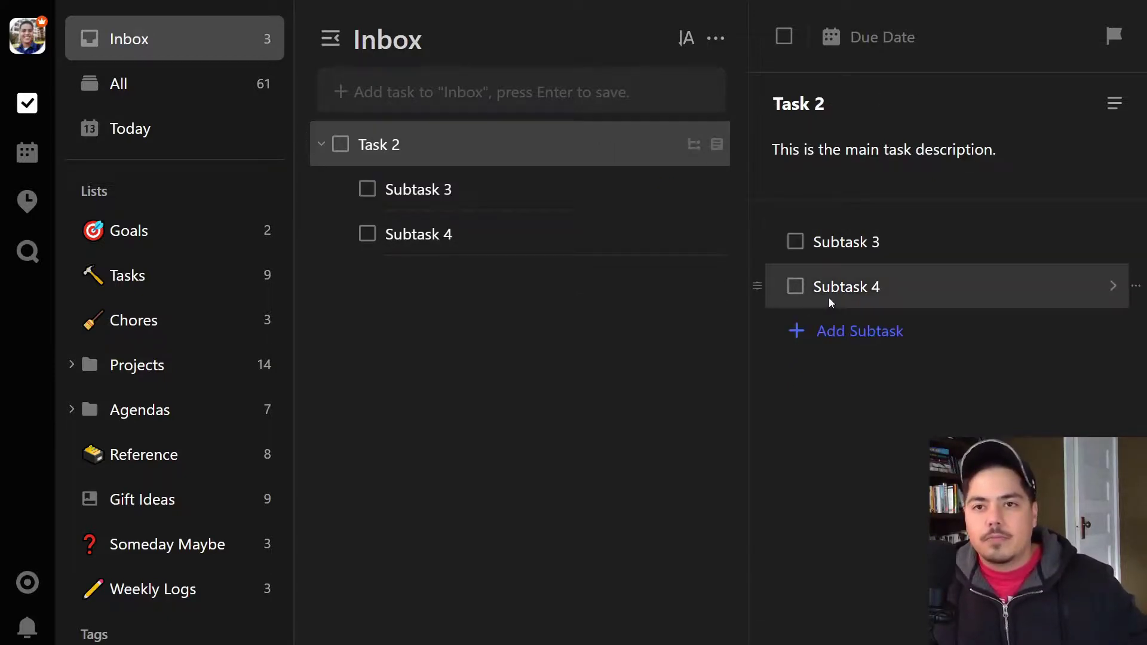
pyautogui.click(795, 251)
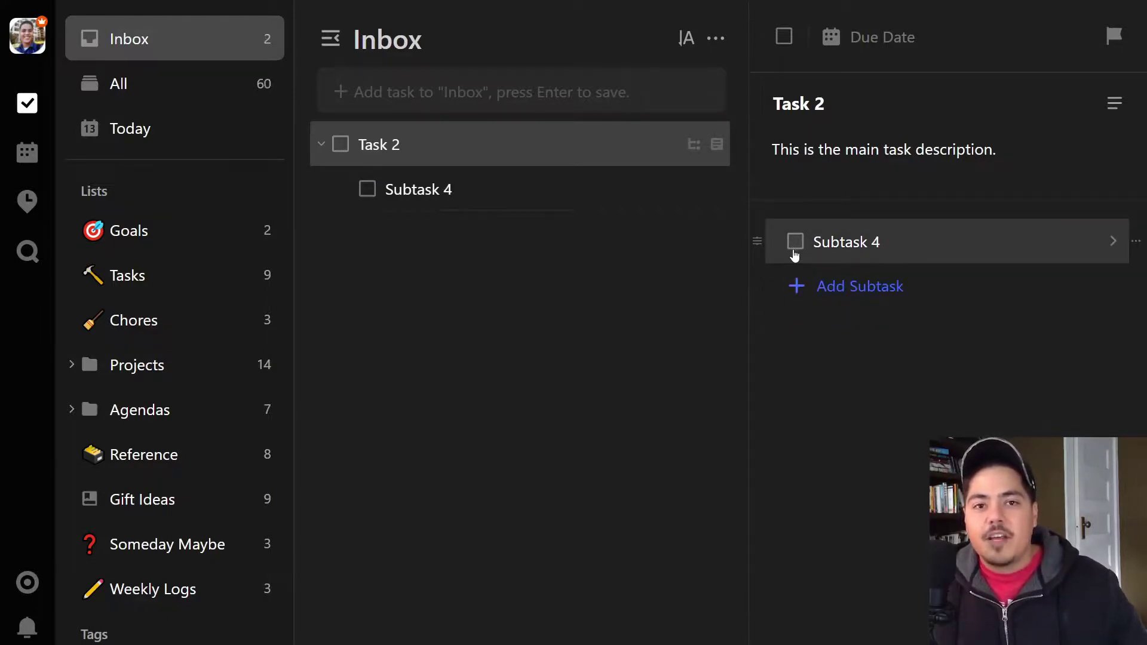
pyautogui.click(794, 252)
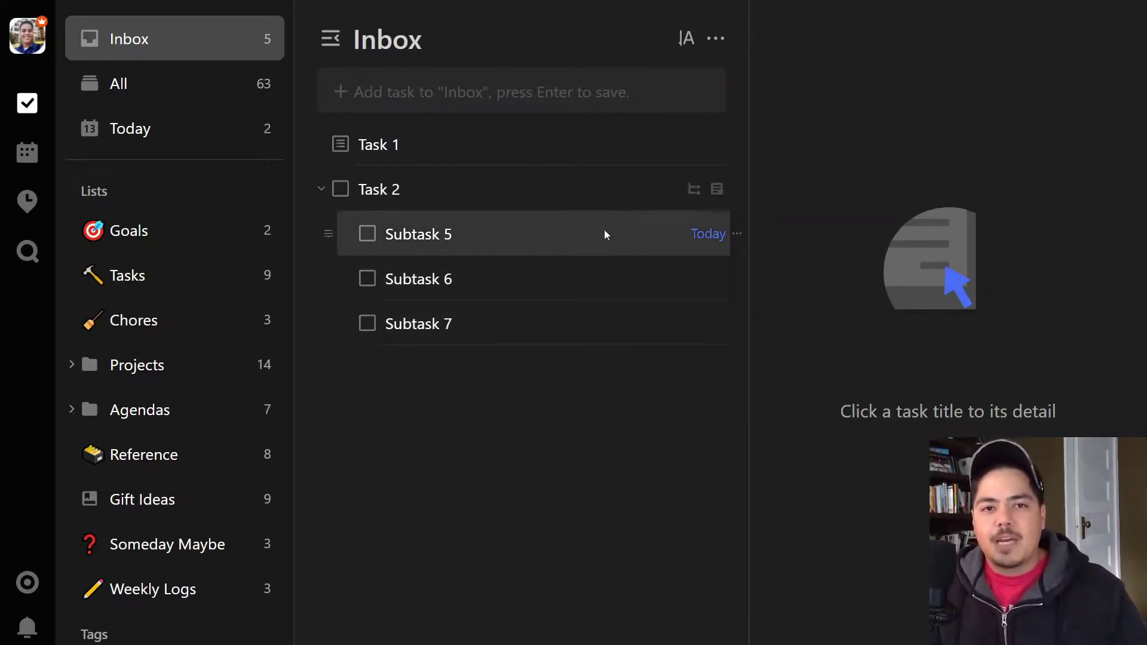
# Step: Compare the details of Subtask 5 and Task 1's Checklist Item 1 in the Inbox and in the Today list
pyautogui.click(541, 229)
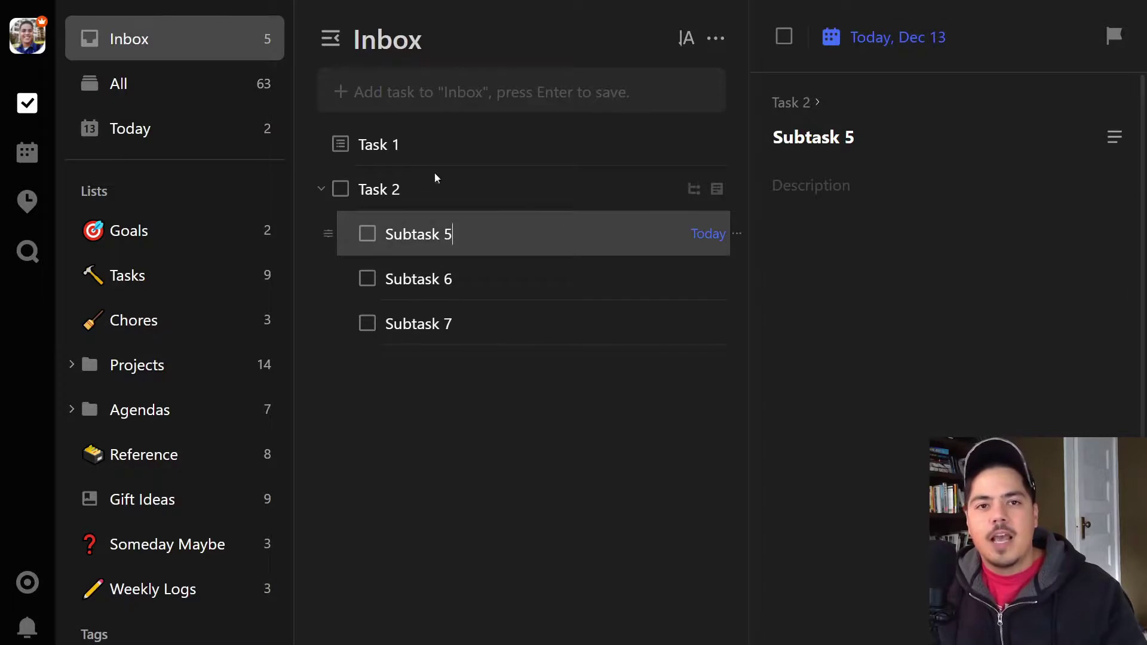
pyautogui.click(374, 144)
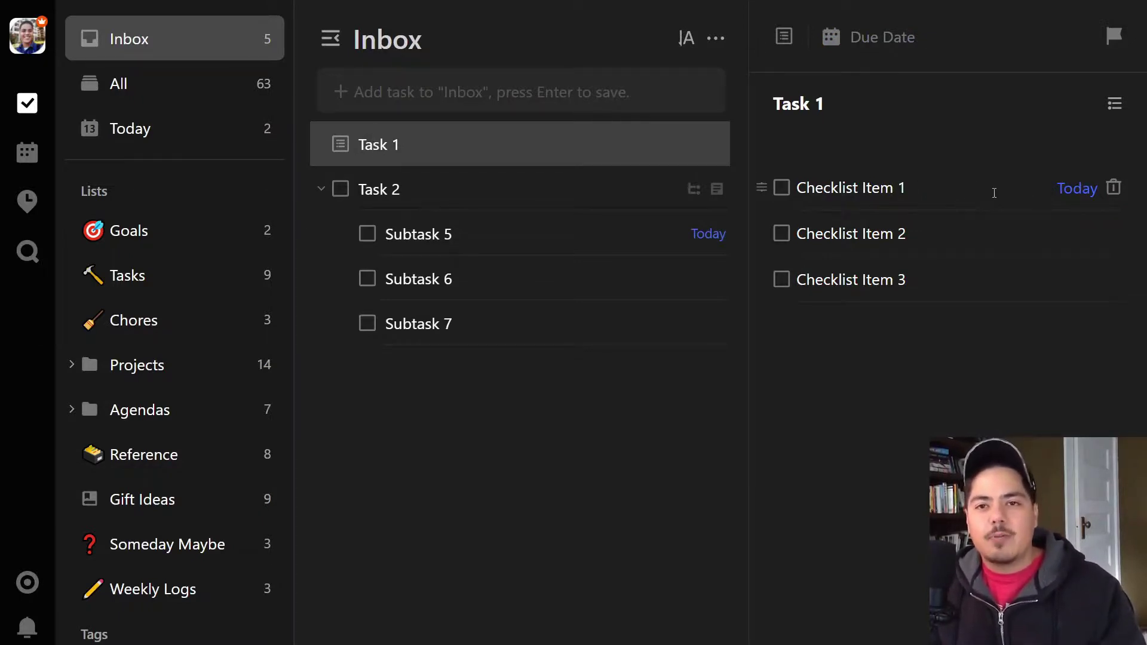
pyautogui.click(213, 136)
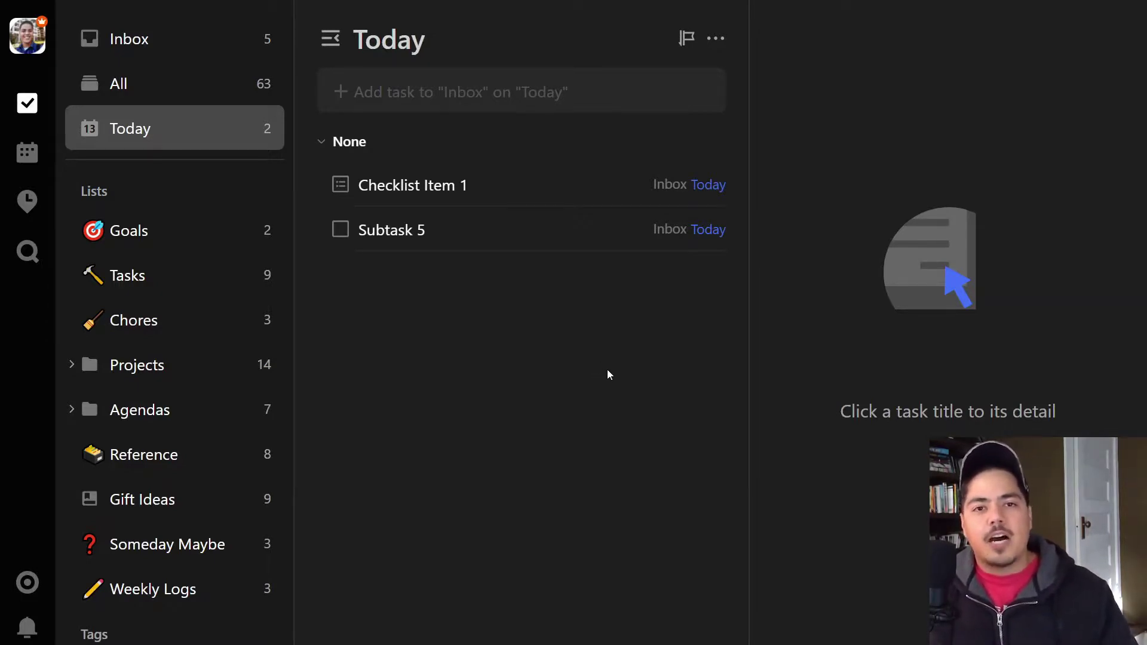
pyautogui.click(545, 190)
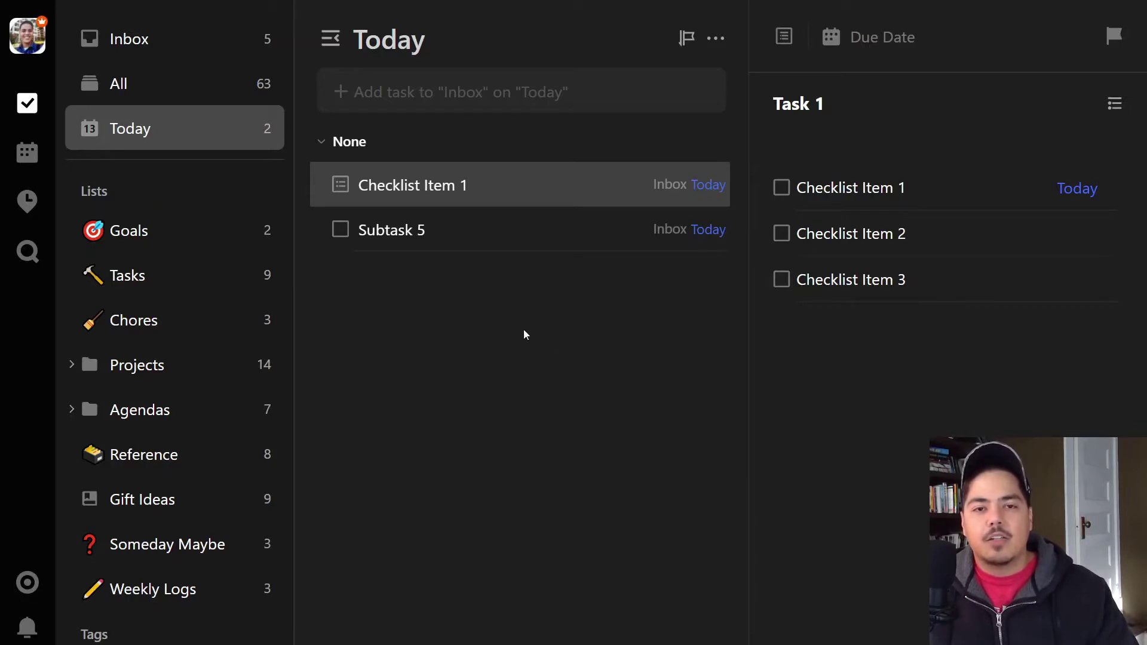
pyautogui.click(450, 237)
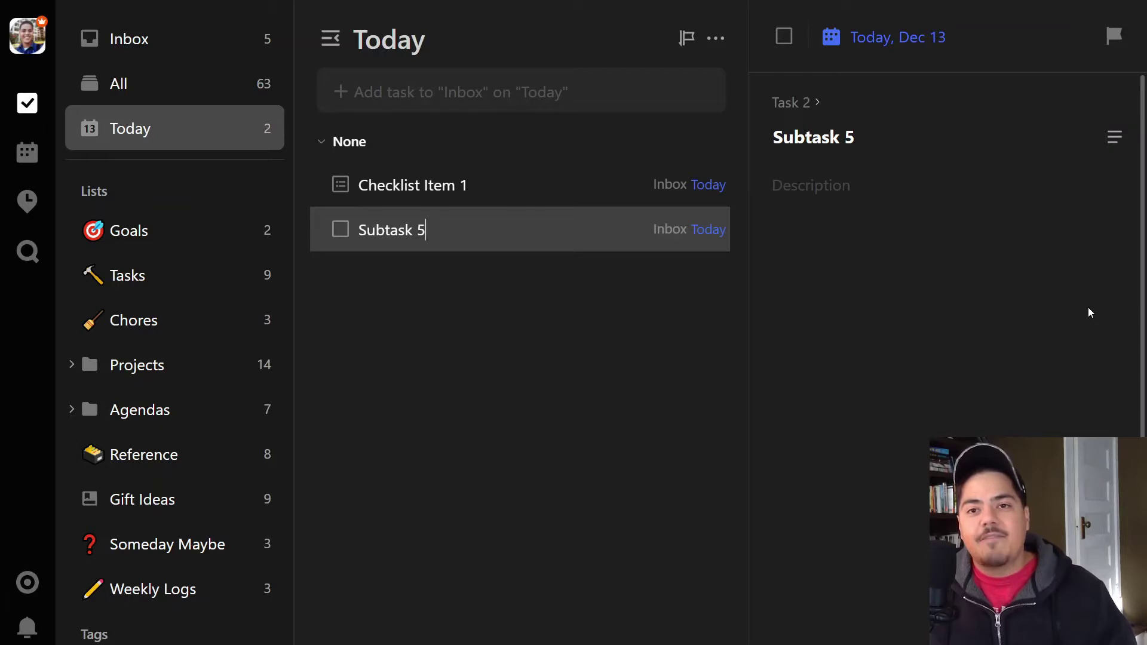
# Step: Open Subtask 5's parent task, Task 2, and return from its subtask list to Subtask 5's details
pyautogui.click(796, 103)
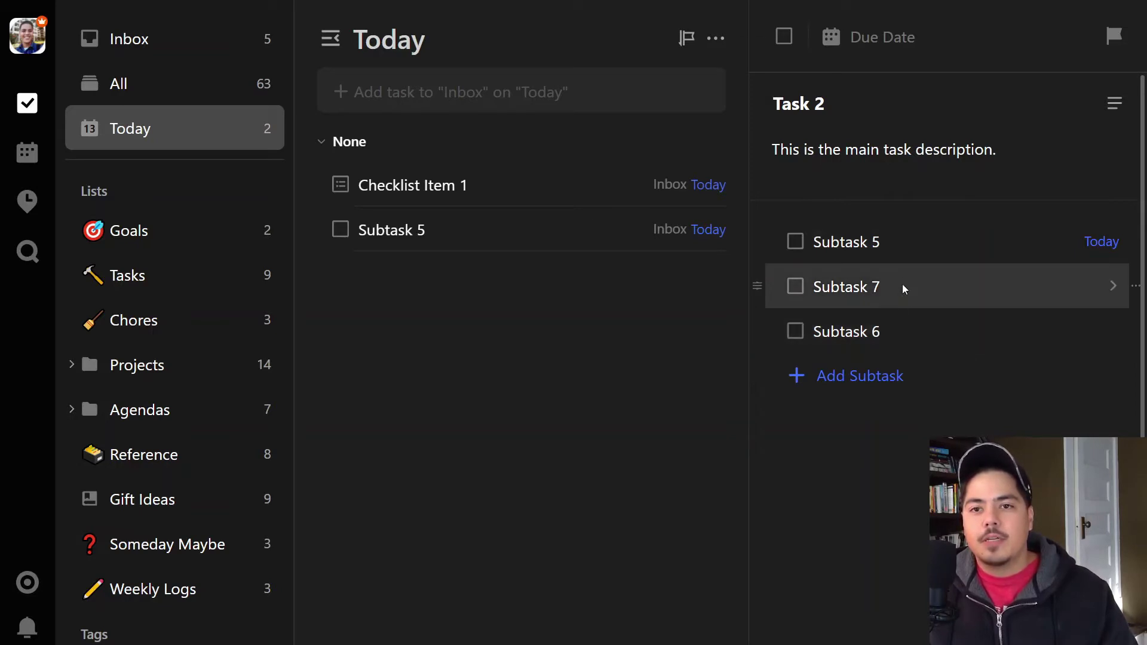
pyautogui.click(915, 244)
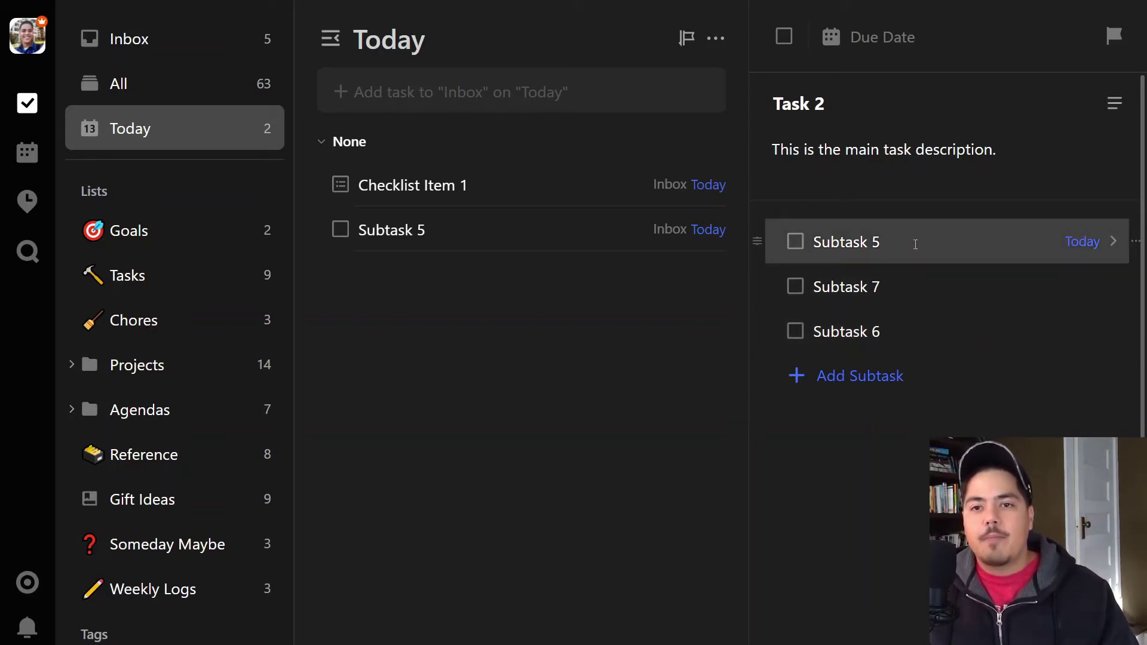
pyautogui.click(1114, 242)
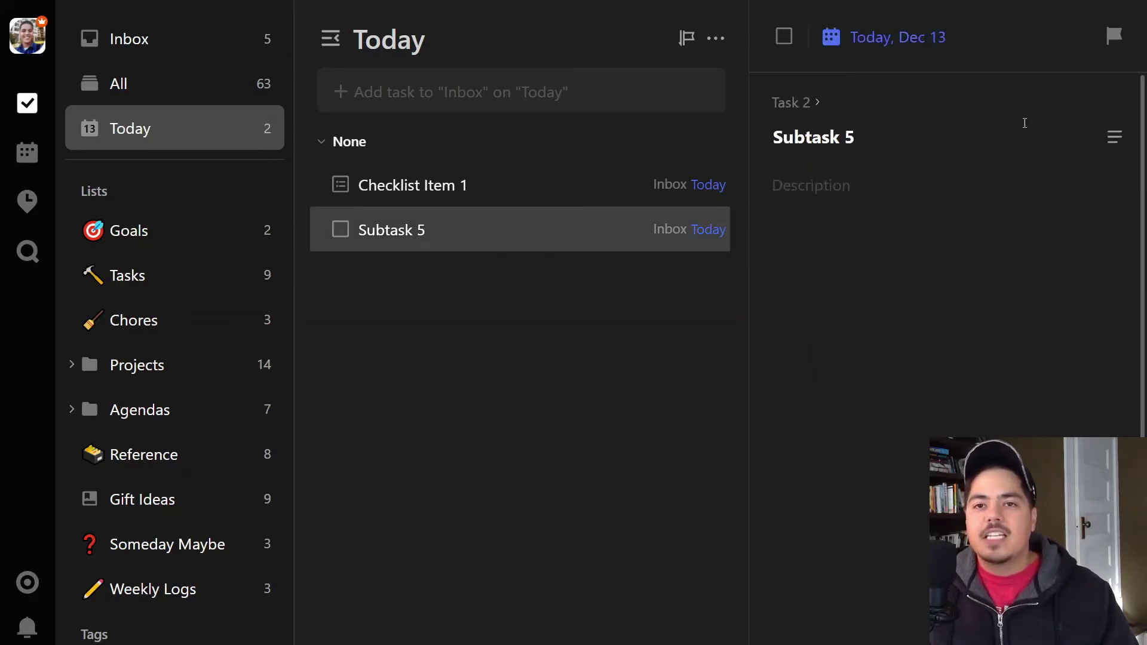